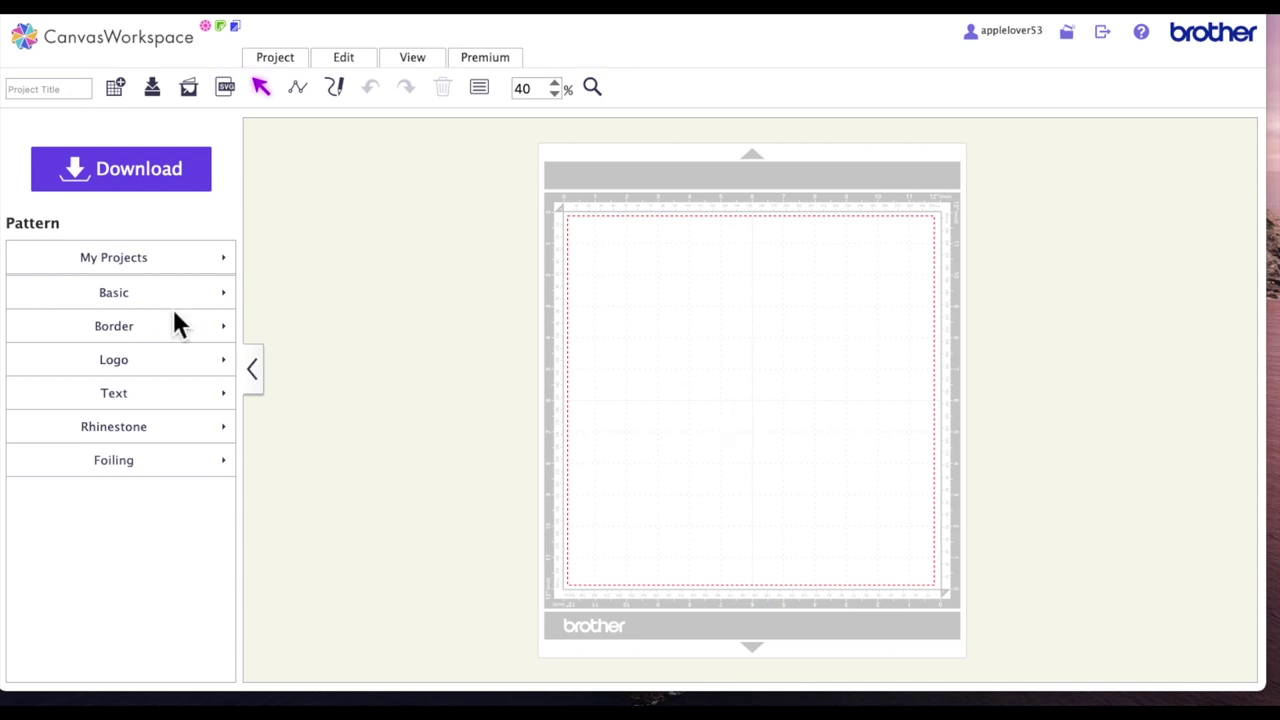
# - Add a plain square from the Basic patterns to the middle of the cutting mat
pyautogui.click(116, 300)
pyautogui.click(128, 308)
pyautogui.moveTo(40, 272); pyautogui.dragTo(705, 362)
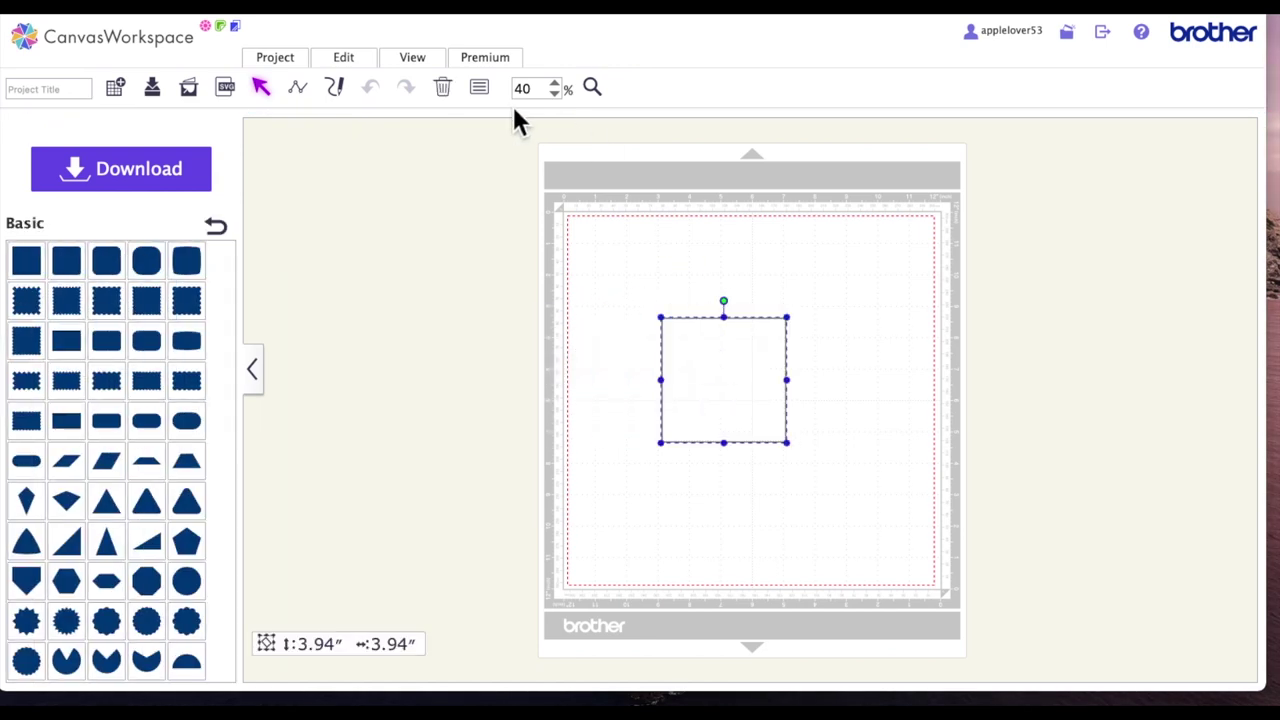
# - Set the square's size to 9.5 by 9.5 inches and move it up and left within the mat
pyautogui.click(481, 89)
pyautogui.moveTo(421, 190); pyautogui.dragTo(360, 186)
pyautogui.write('9.')
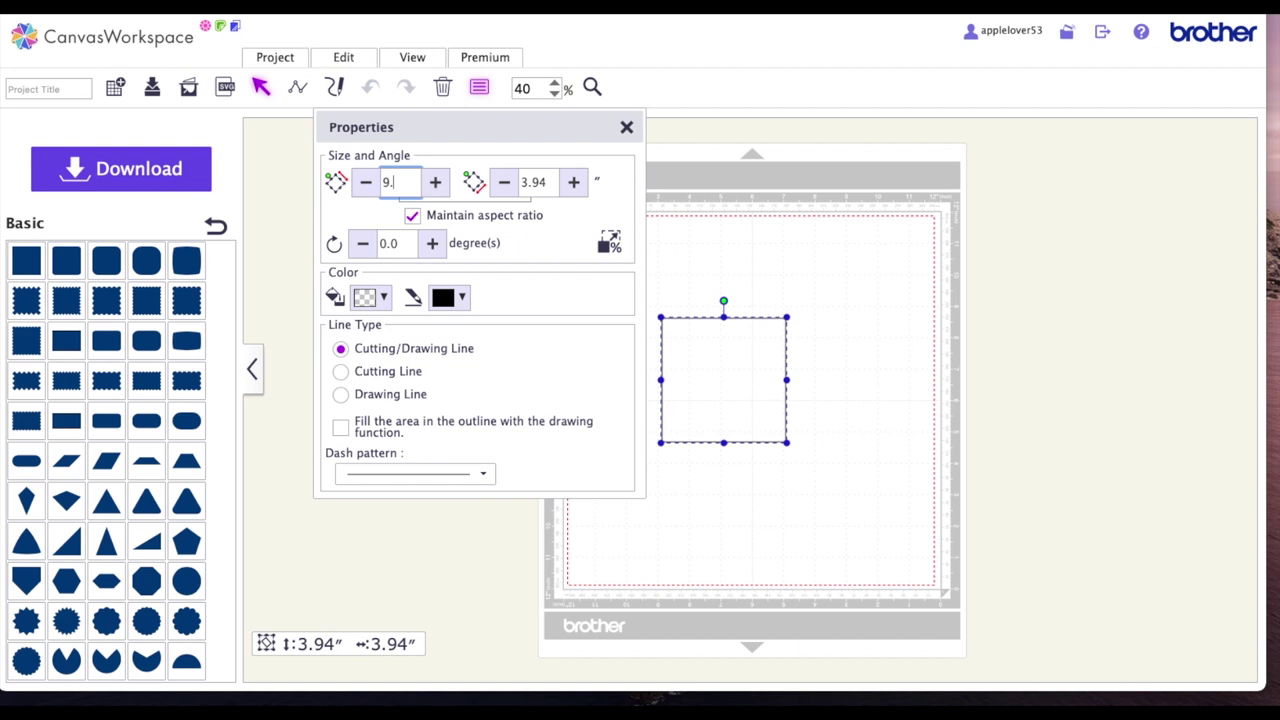
pyautogui.write('5')
pyautogui.click(556, 190)
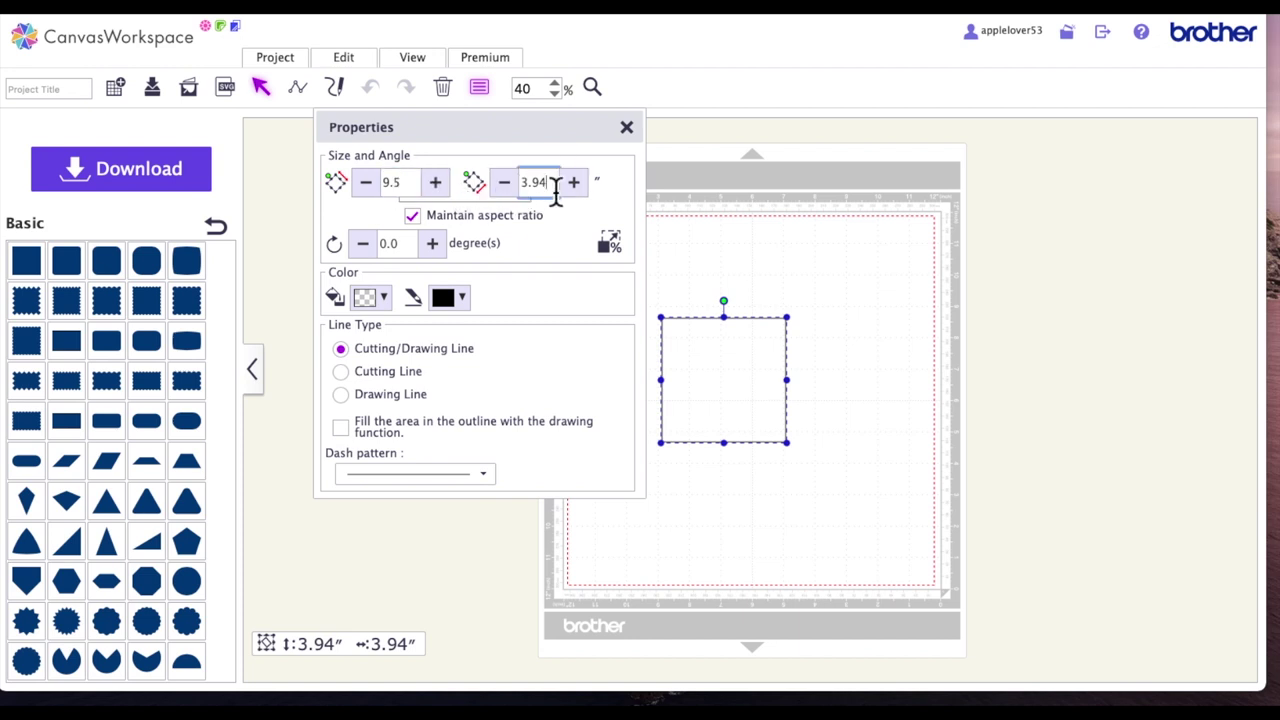
pyautogui.moveTo(556, 190); pyautogui.dragTo(508, 178)
pyautogui.moveTo(928, 374); pyautogui.dragTo(862, 305)
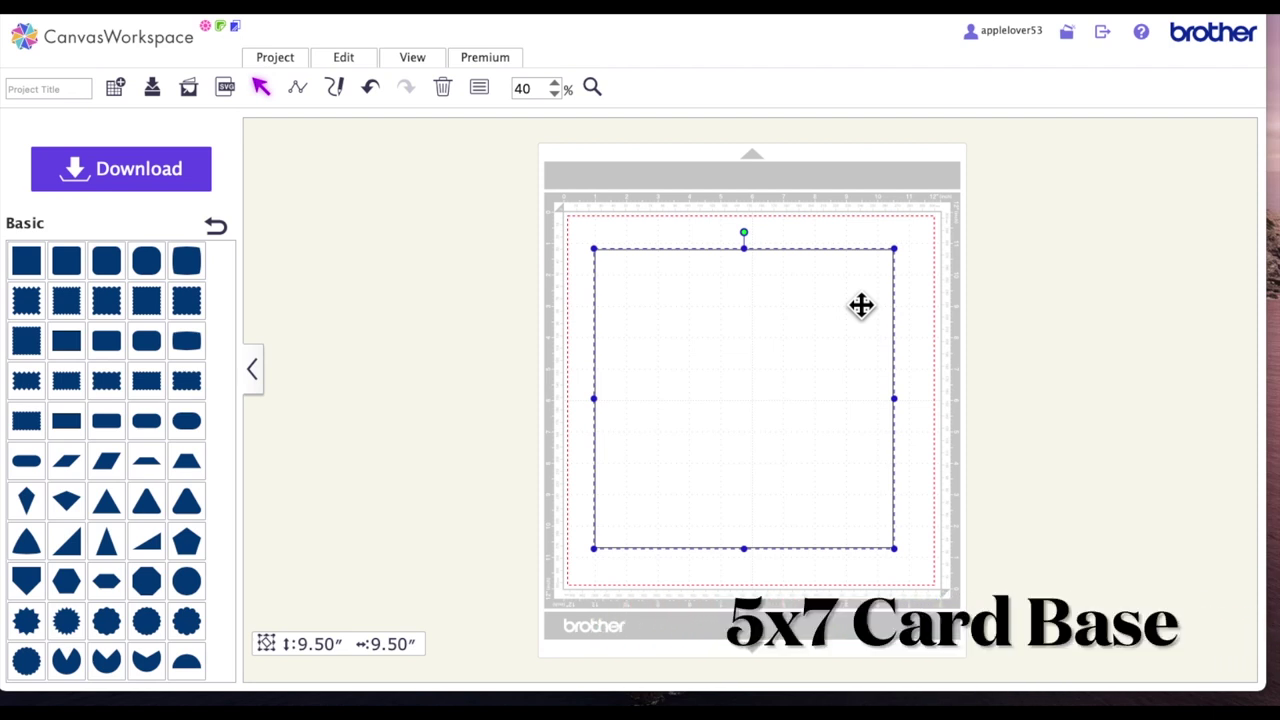
# - Rotate the 9.5-inch square by 45 degrees
pyautogui.hscroll(-2, 860, 305)
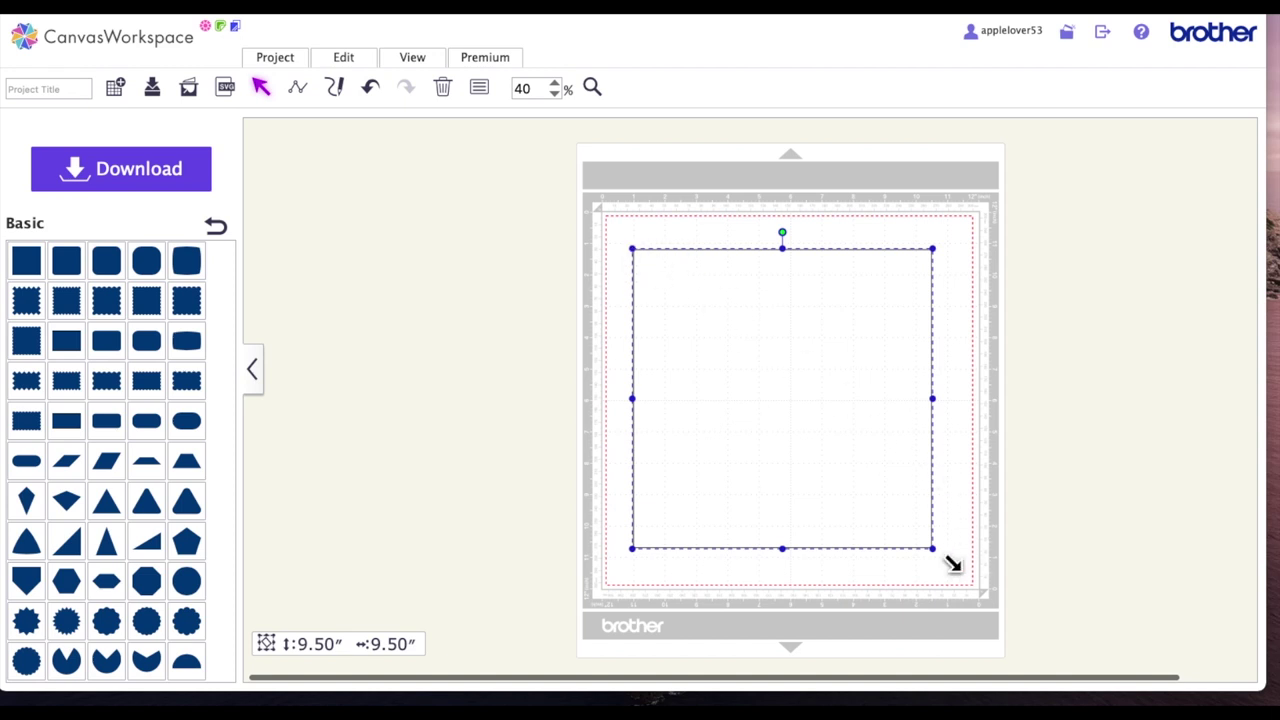
pyautogui.hscroll(2, 840, 466)
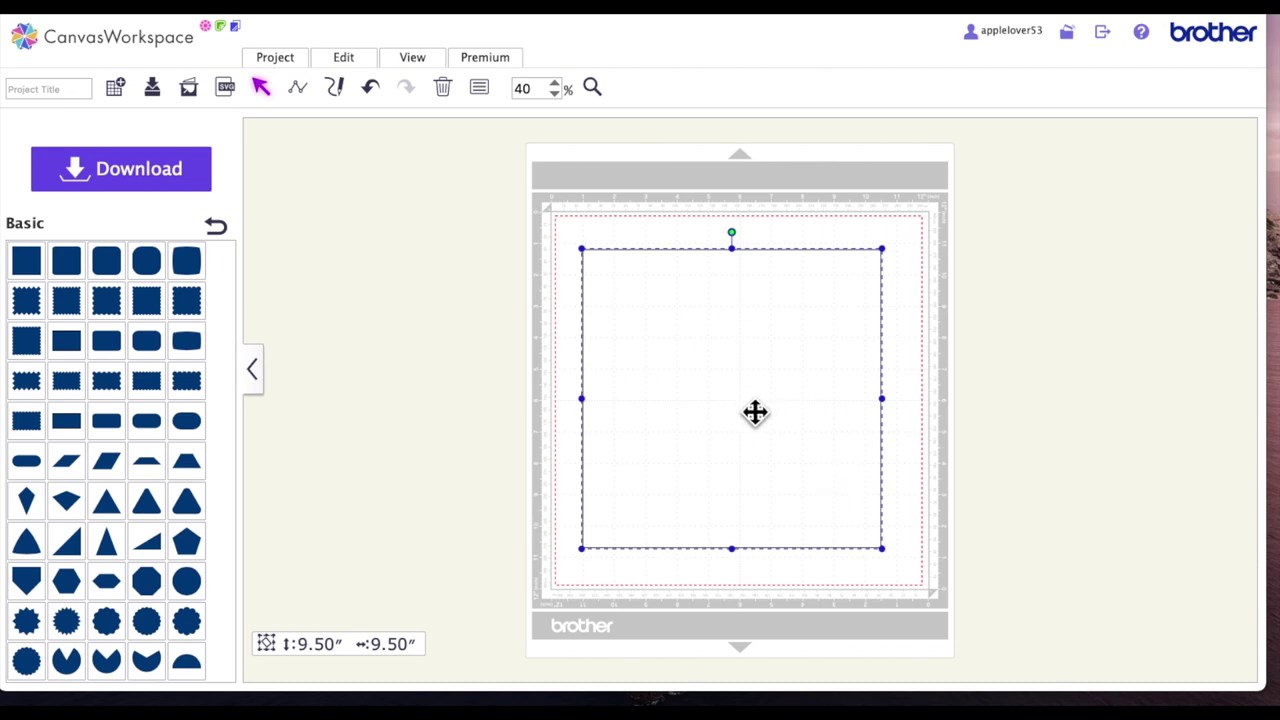
pyautogui.click(479, 87)
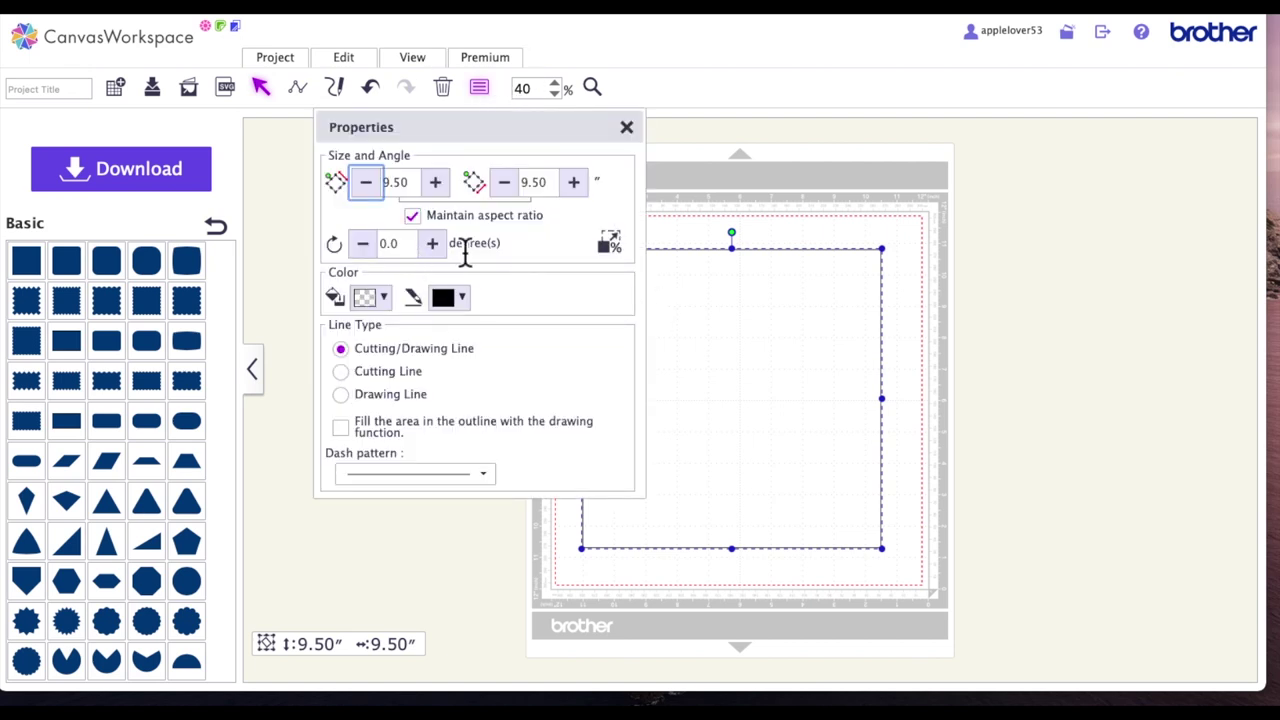
pyautogui.click(412, 244)
pyautogui.write('45')
pyautogui.press('Return')
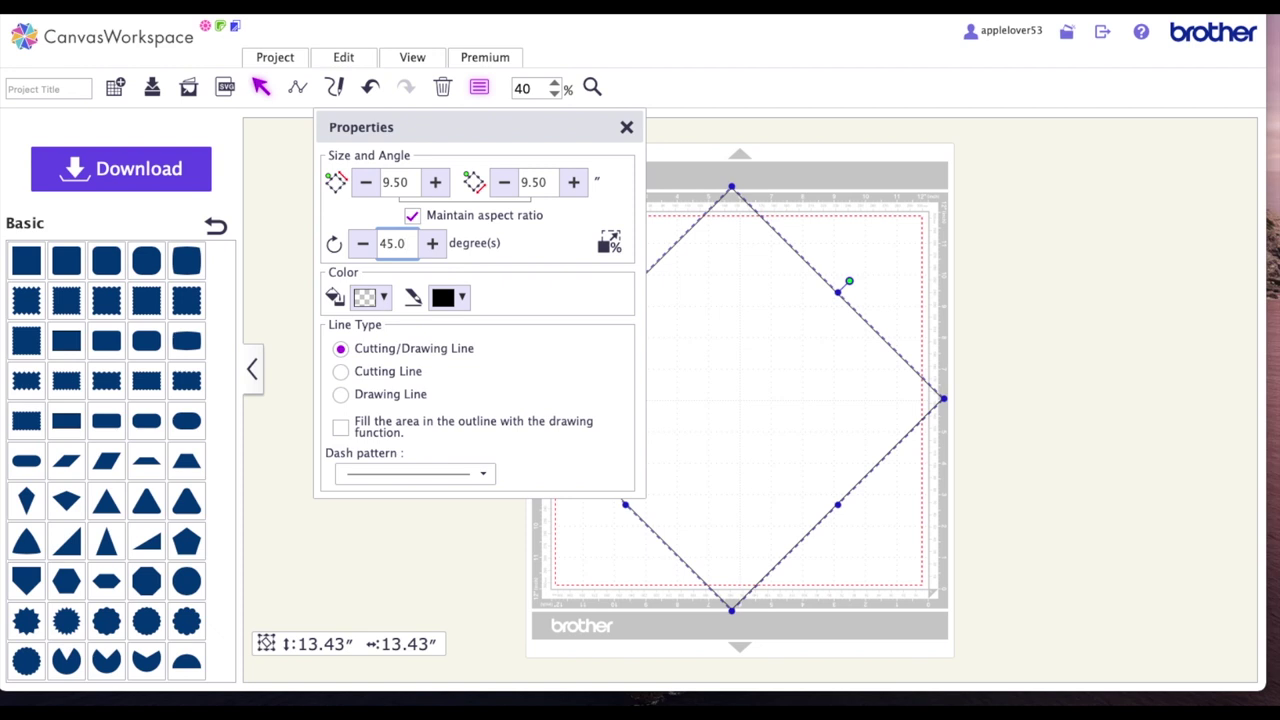
pyautogui.click(627, 128)
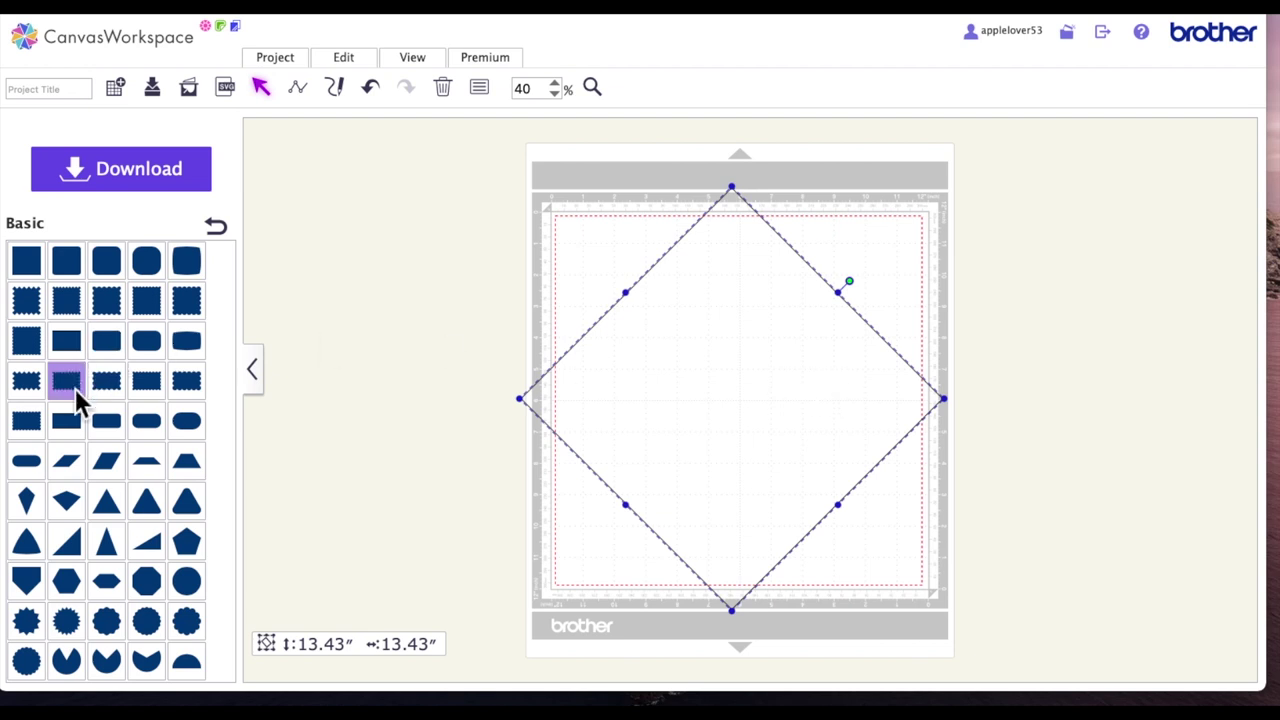
# - Add a plain rectangle outside the mat, beside the rotated square, and turn off Maintain aspect ratio for it
pyautogui.moveTo(64, 420); pyautogui.dragTo(351, 311)
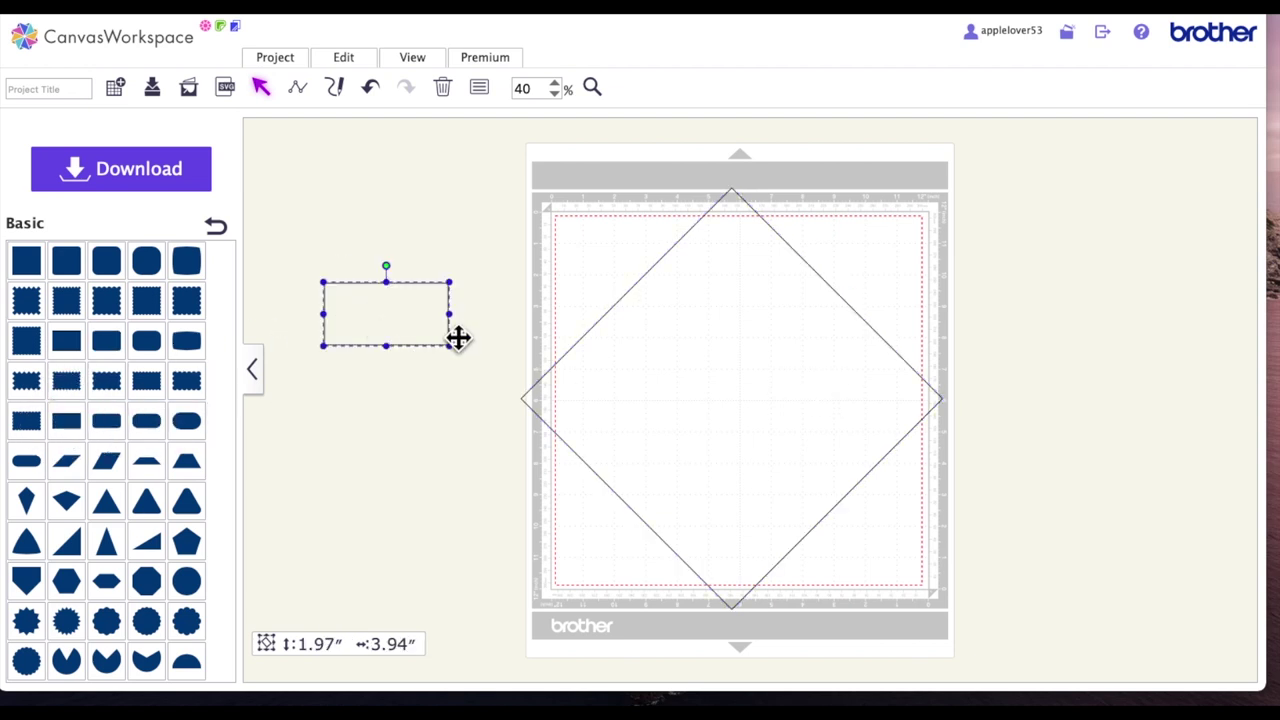
pyautogui.click(480, 88)
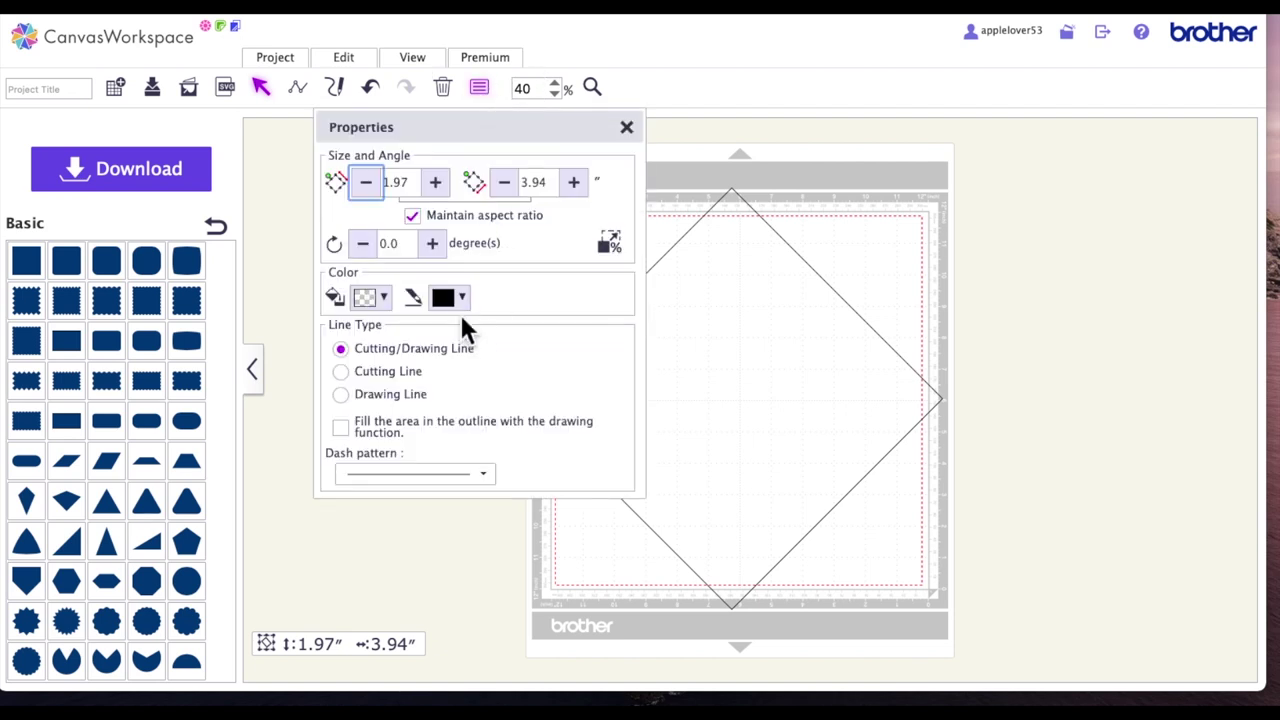
pyautogui.click(435, 228)
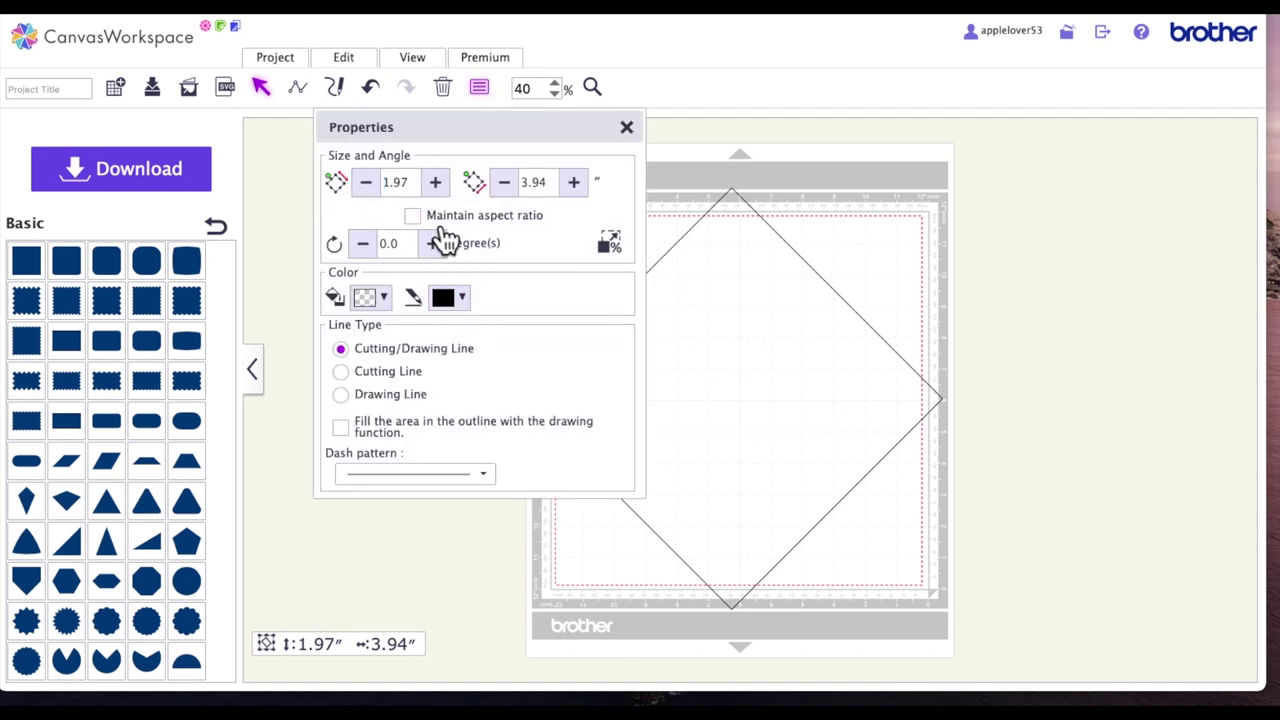
pyautogui.moveTo(577, 147); pyautogui.dragTo(1158, 158)
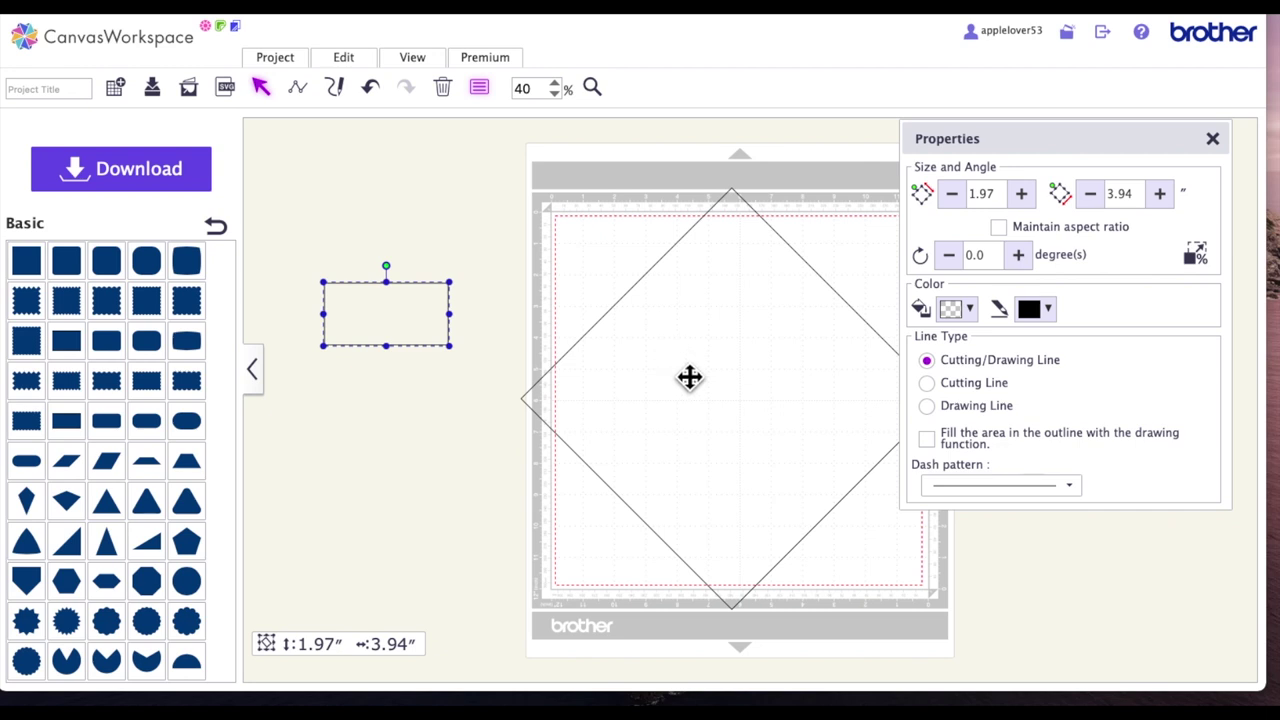
# - Set the rectangle's height to 5.25 inches and its width to 7.25 inches
pyautogui.moveTo(1001, 196); pyautogui.dragTo(912, 190)
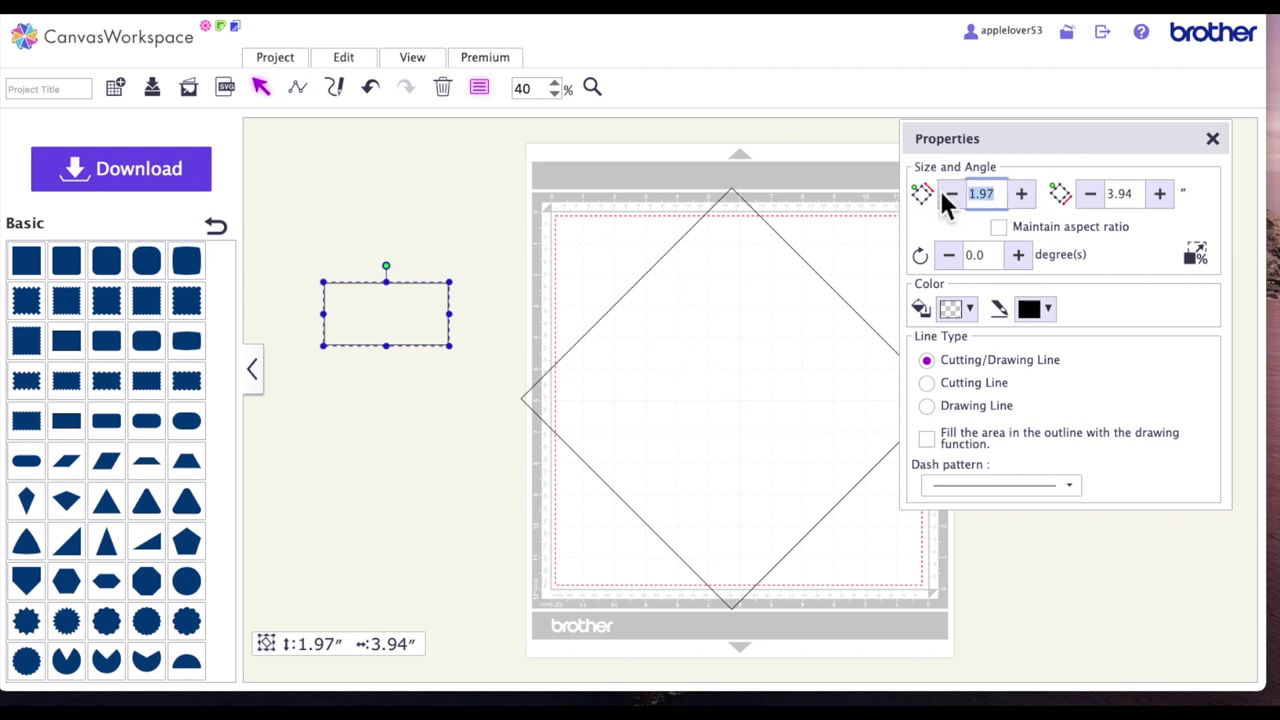
pyautogui.write('5.25')
pyautogui.press('Return')
pyautogui.doubleClick(1143, 194)
pyautogui.write('4.19')
pyautogui.press('Return')
pyautogui.moveTo(1143, 194); pyautogui.dragTo(1088, 192)
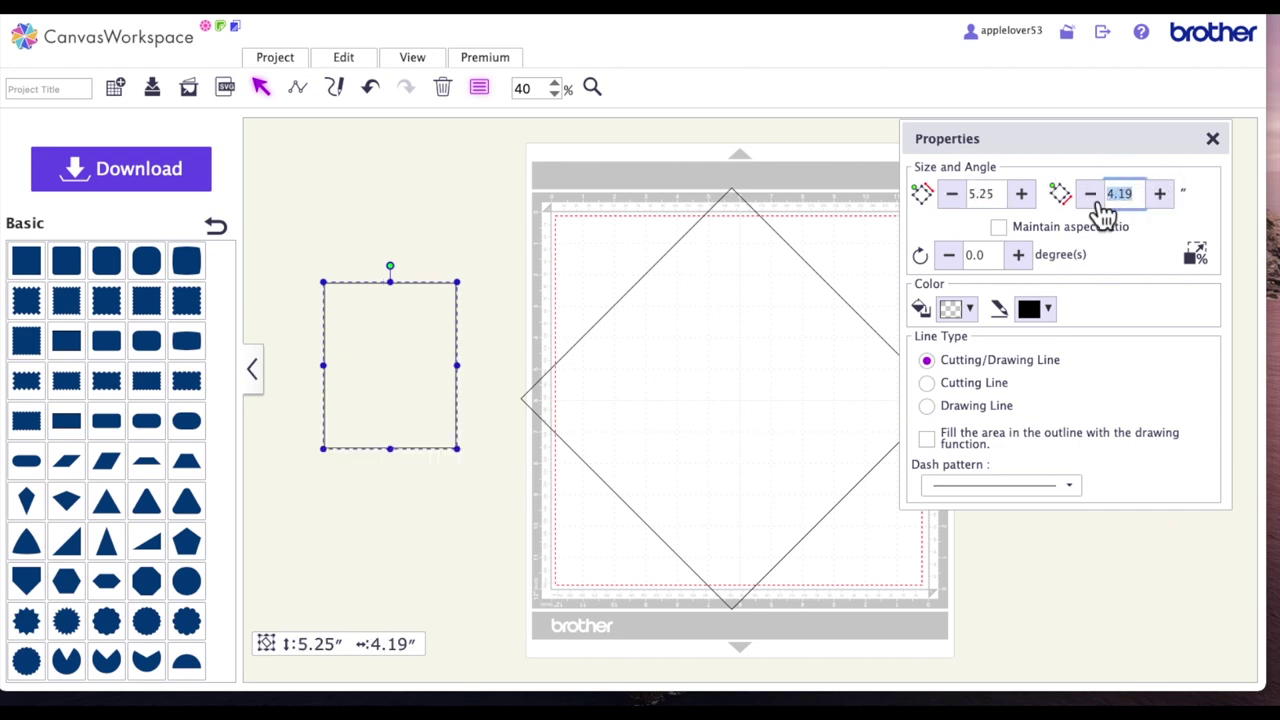
pyautogui.write('7.25')
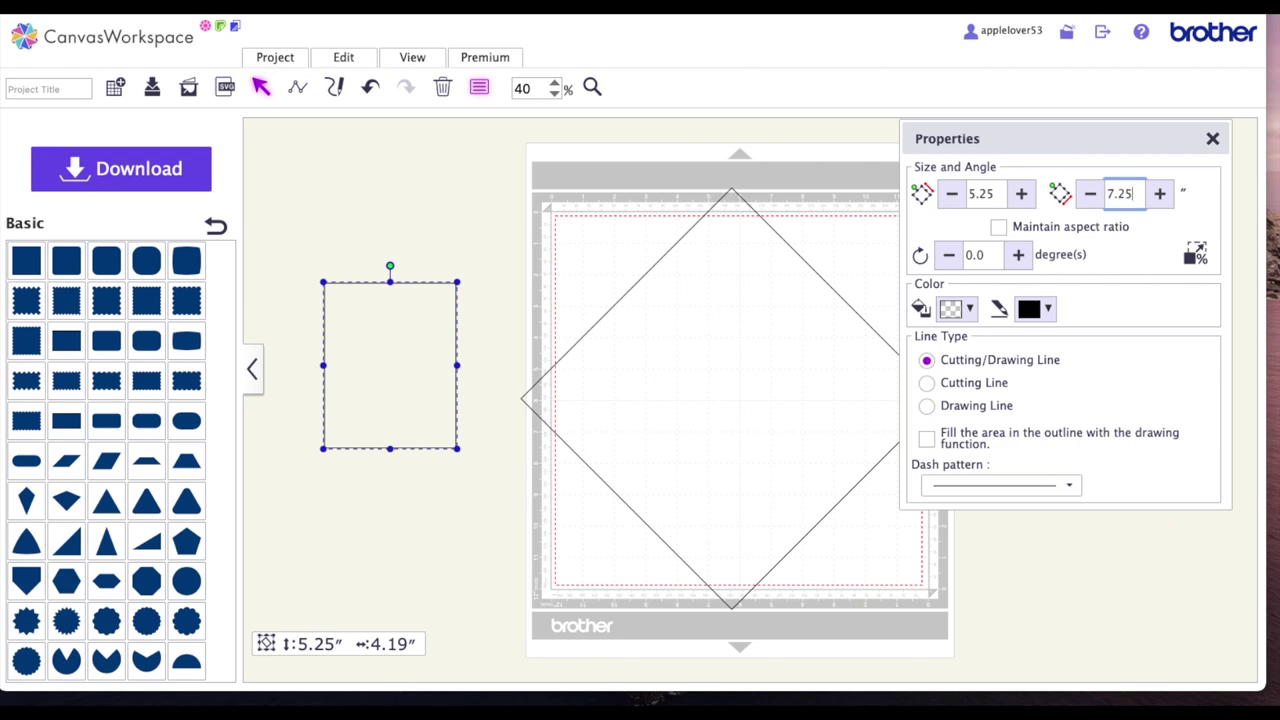
pyautogui.press('Return')
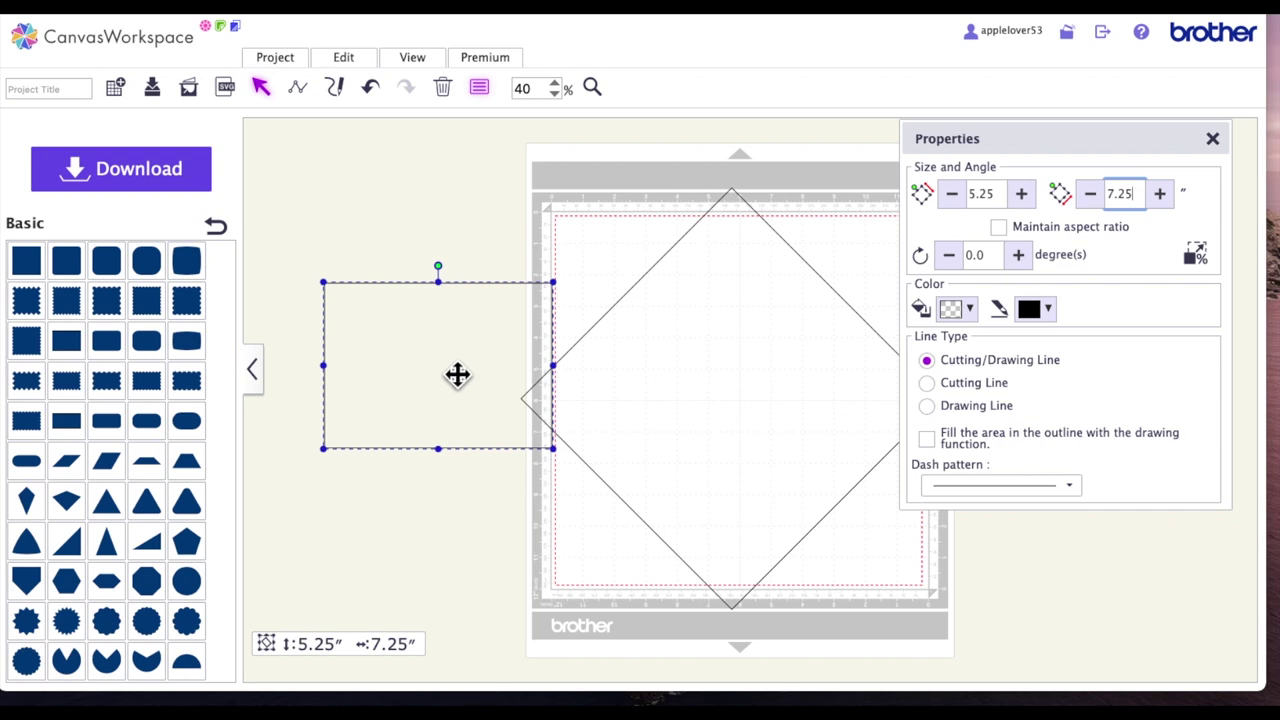
# - Give the rectangle's outline the dash pattern of short, widely spaced dashes
pyautogui.click(1083, 496)
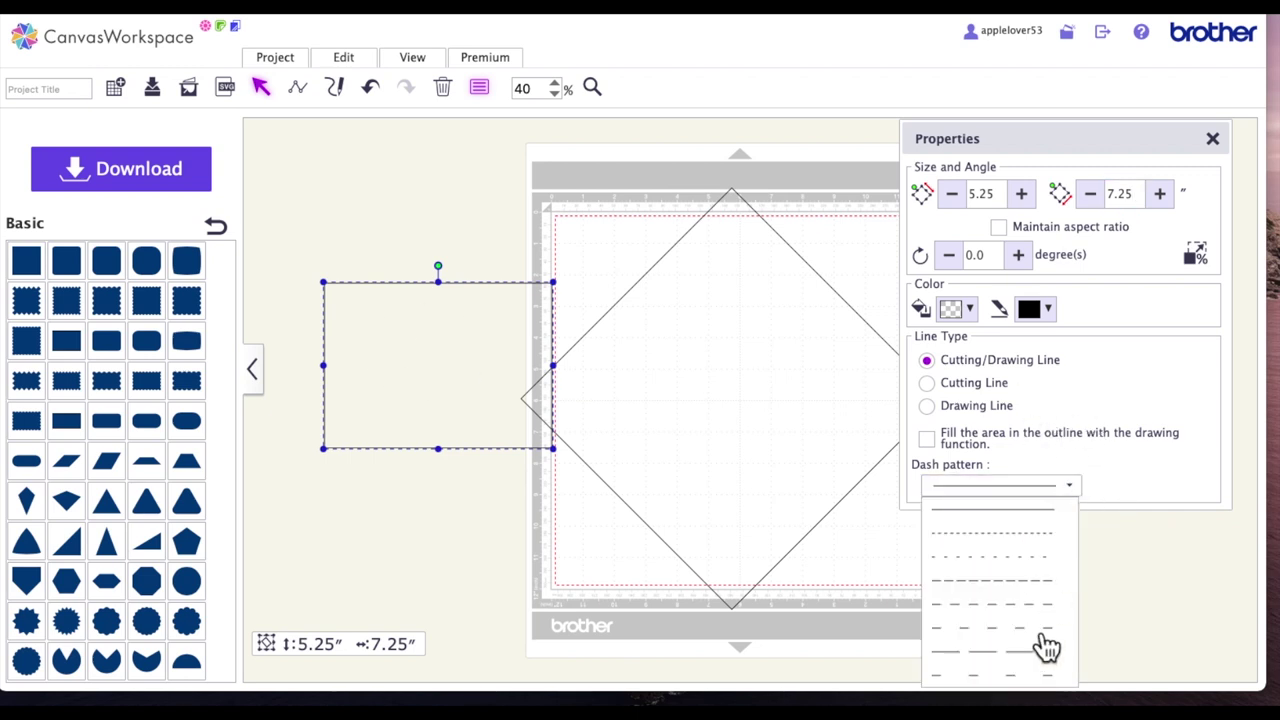
pyautogui.click(1055, 690)
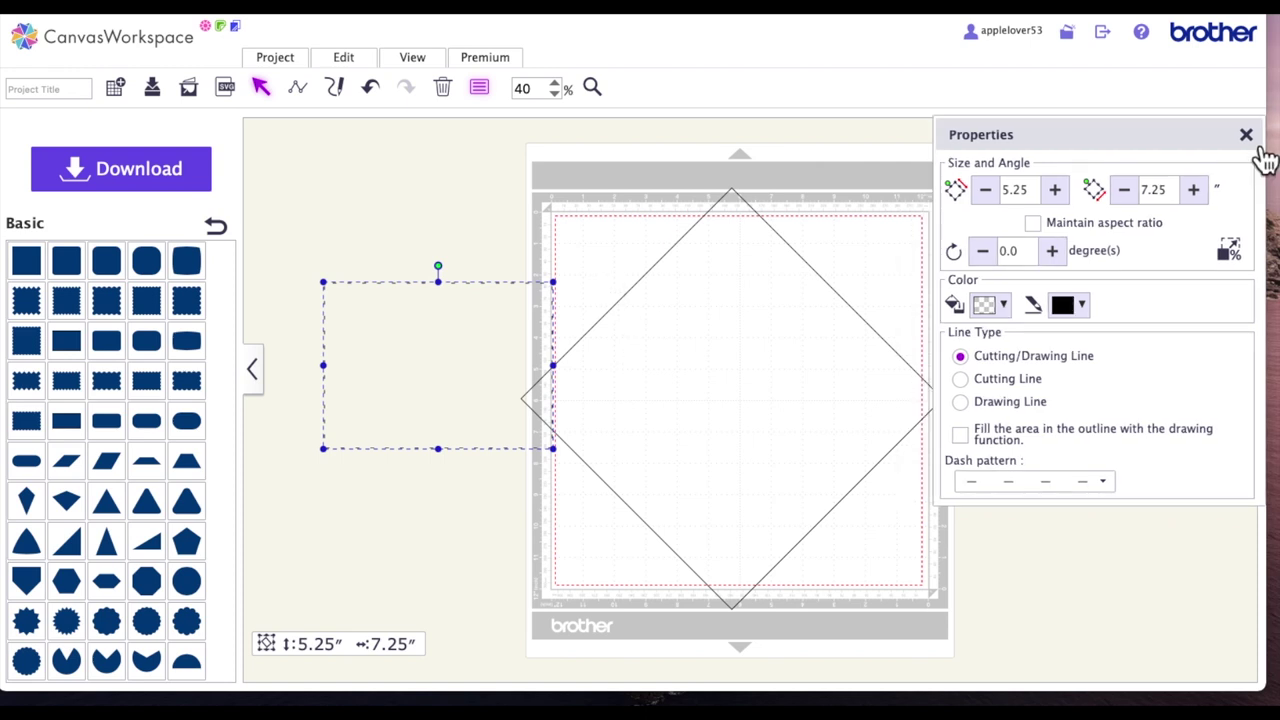
pyautogui.click(1247, 136)
# - Move the dashed rectangle inside the rotated square and center both shapes on each other horizontally and vertically
pyautogui.moveTo(405, 343); pyautogui.dragTo(701, 367)
pyautogui.moveTo(447, 248); pyautogui.dragTo(909, 574)
pyautogui.click(360, 68)
pyautogui.click(410, 245)
pyautogui.click(369, 68)
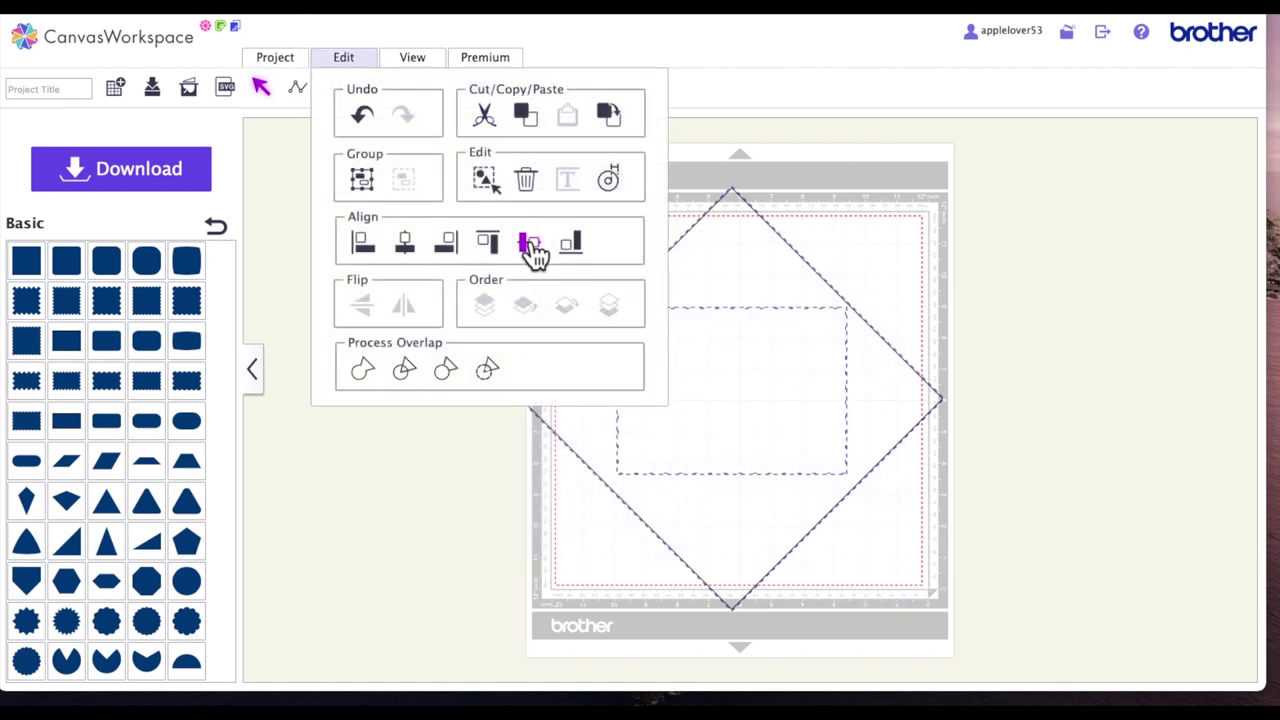
pyautogui.click(549, 258)
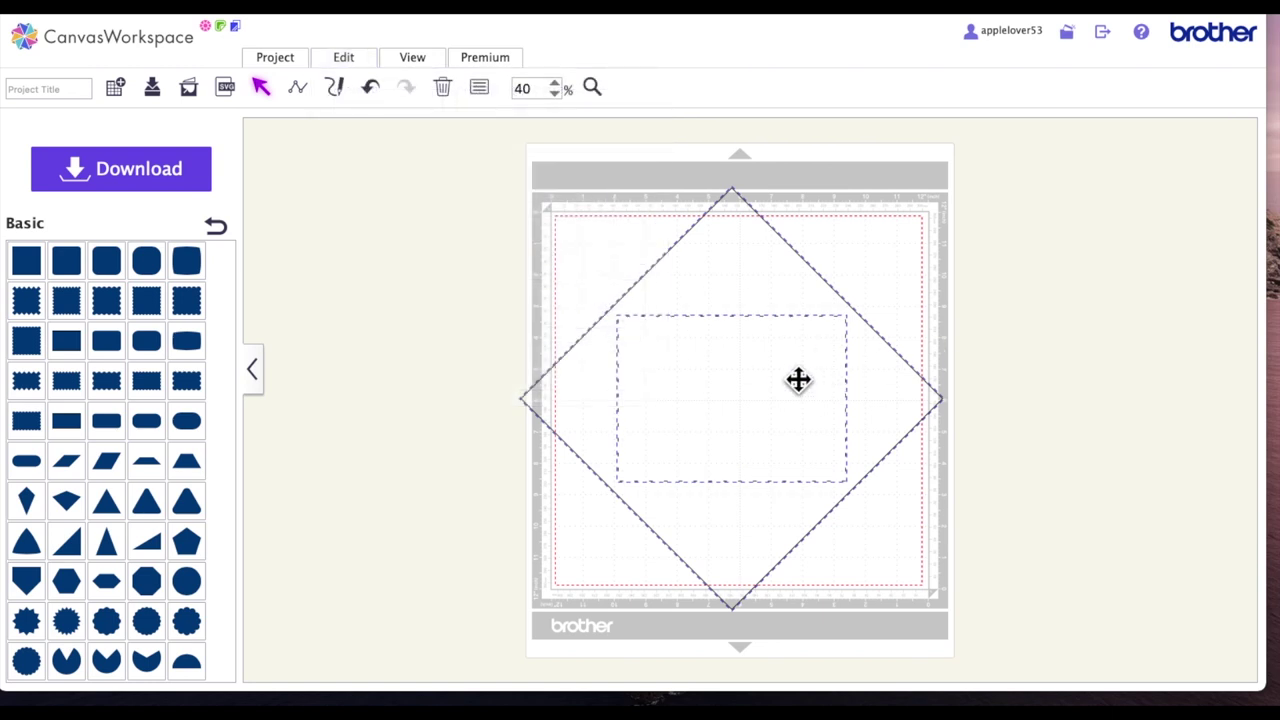
# - Group the rotated square with the dashed rectangle and deselect them
pyautogui.rightClick(800, 379)
pyautogui.click(859, 381)
pyautogui.click(967, 315)
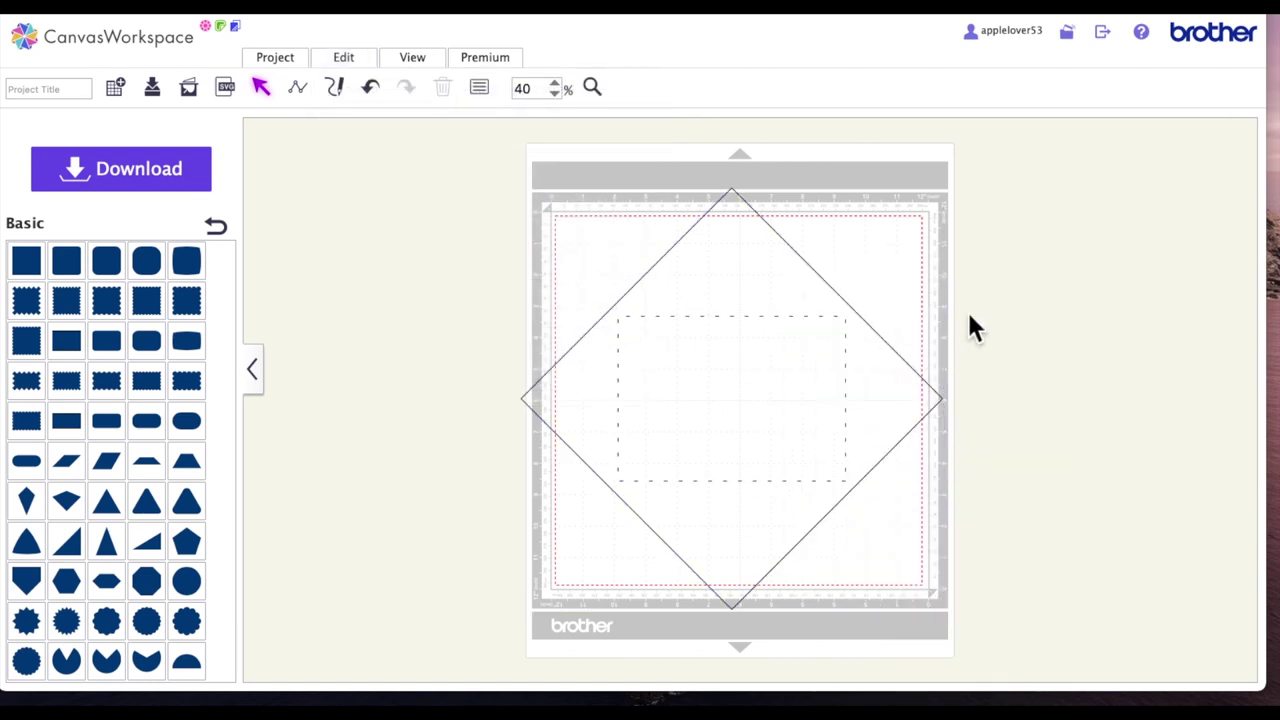
# - Try to rotate the grouped shapes counterclockwise freehand, and undo the rotation
pyautogui.click(789, 296)
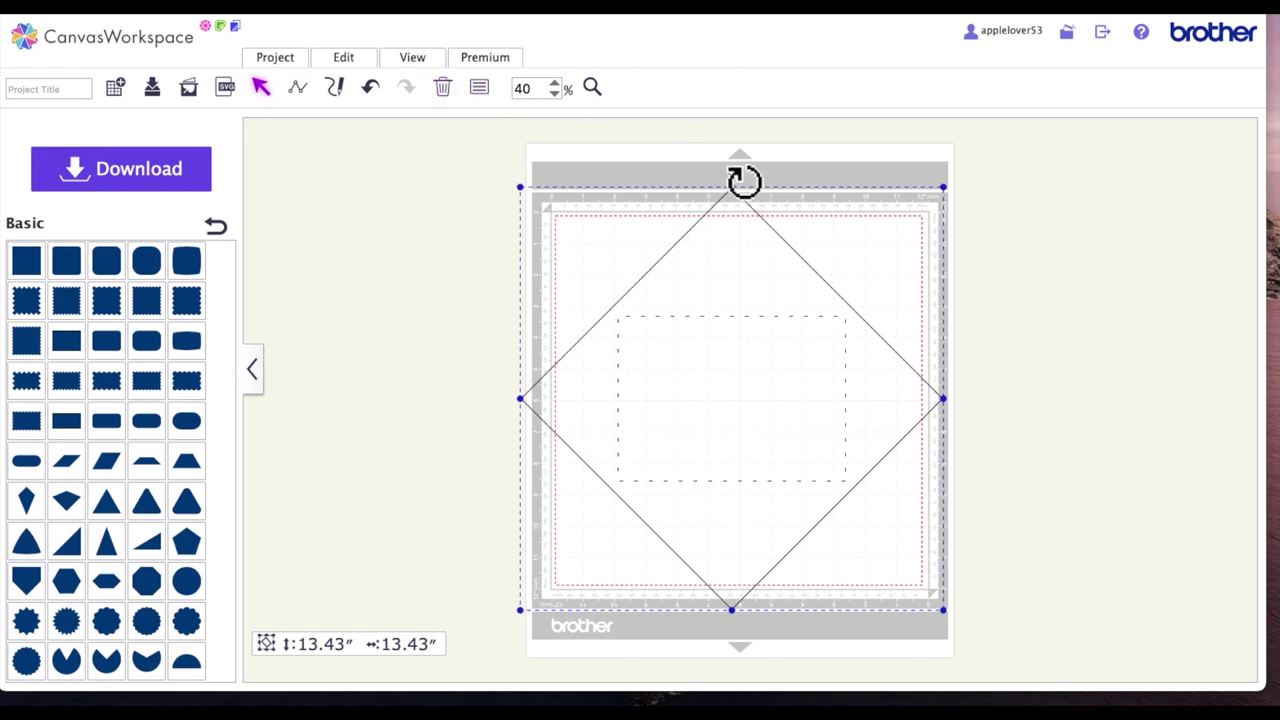
pyautogui.moveTo(735, 175); pyautogui.dragTo(630, 200)
pyautogui.press('super+z')
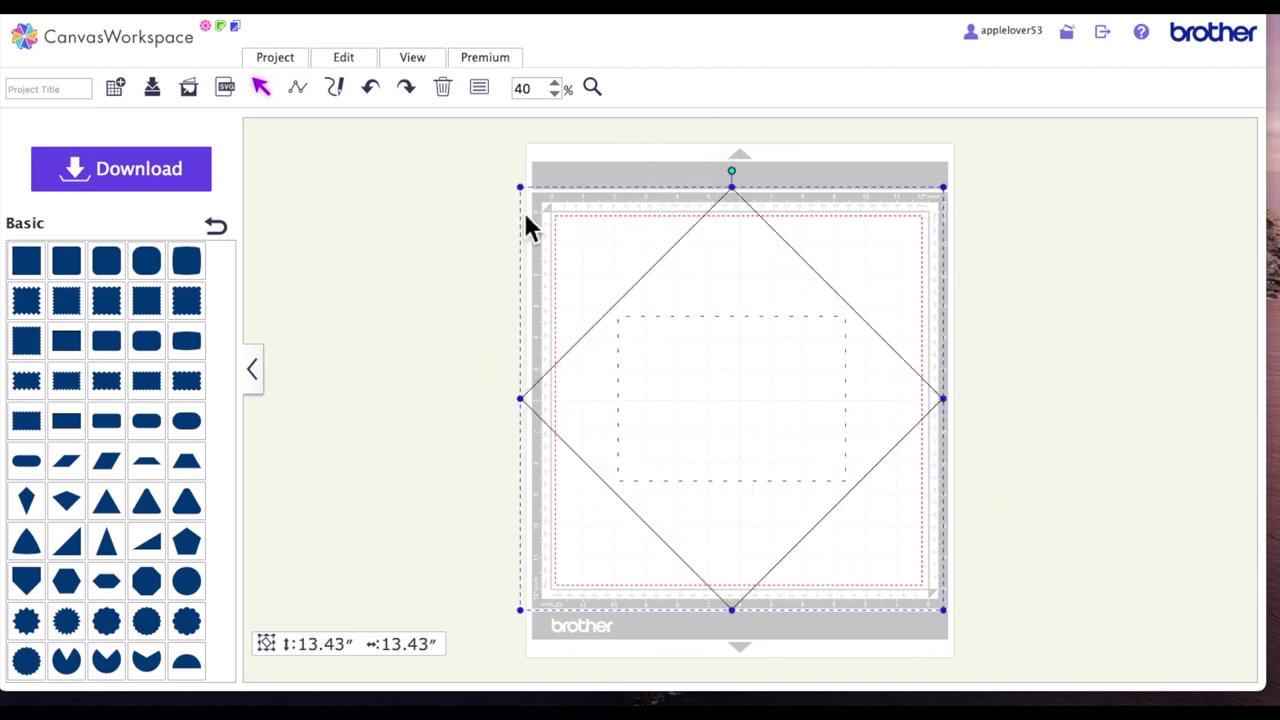
# - Rotate the grouped square and dashed rectangle by exactly 45 degrees
pyautogui.click(480, 89)
pyautogui.doubleClick(1029, 251)
pyautogui.write('45')
pyautogui.press('Return')
pyautogui.click(420, 366)
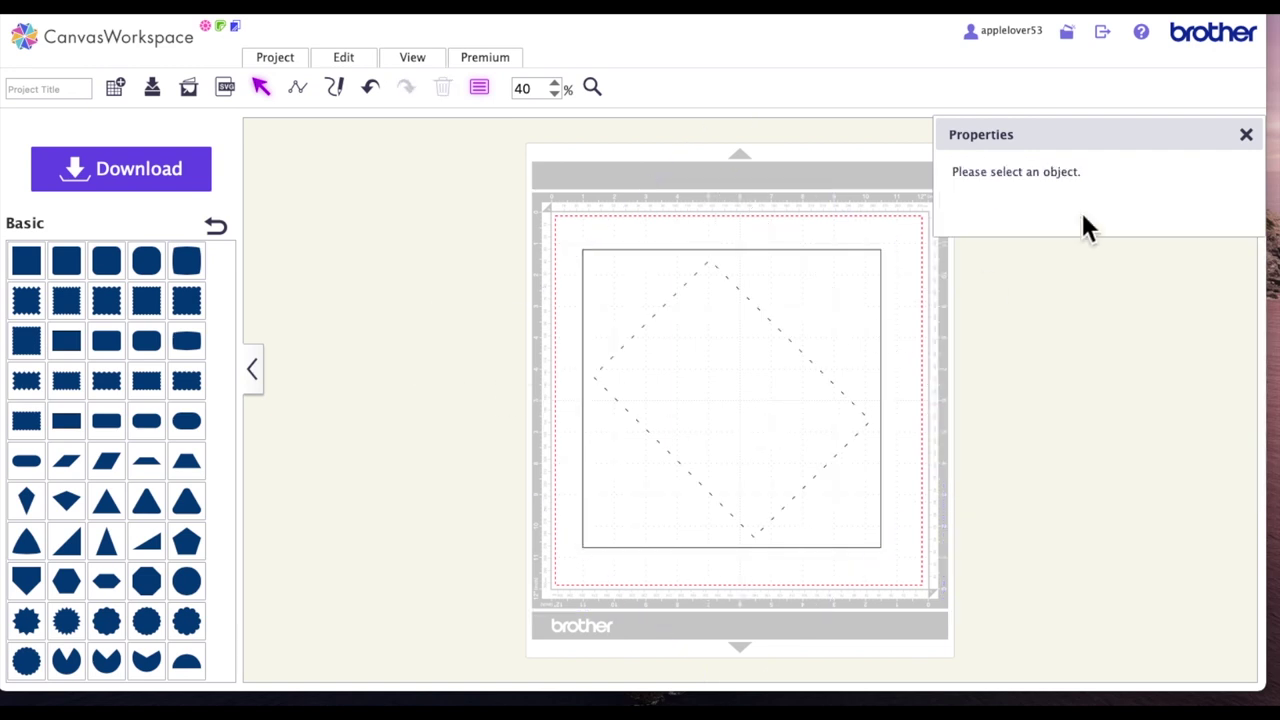
pyautogui.click(1246, 134)
# - Move the group toward the upper-left corner of the mat's cutting area and deselect it
pyautogui.moveTo(788, 391); pyautogui.dragTo(768, 365)
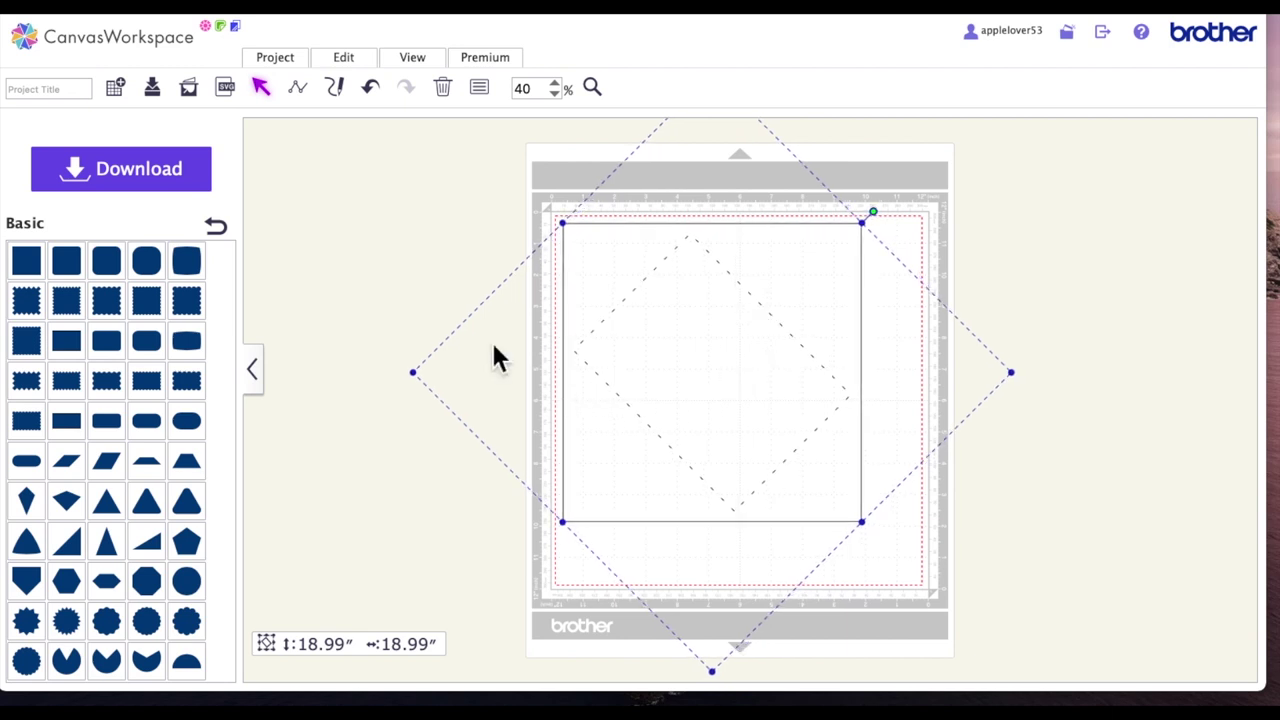
pyautogui.click(390, 442)
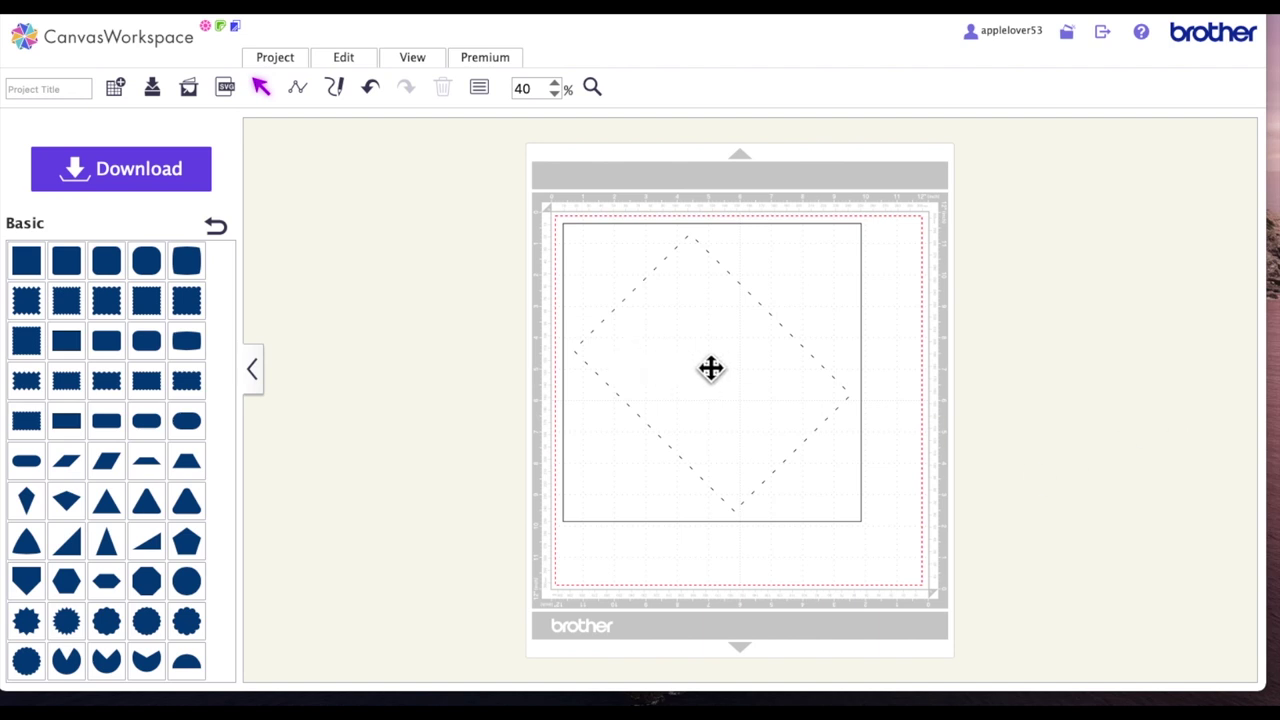
pyautogui.click(70, 95)
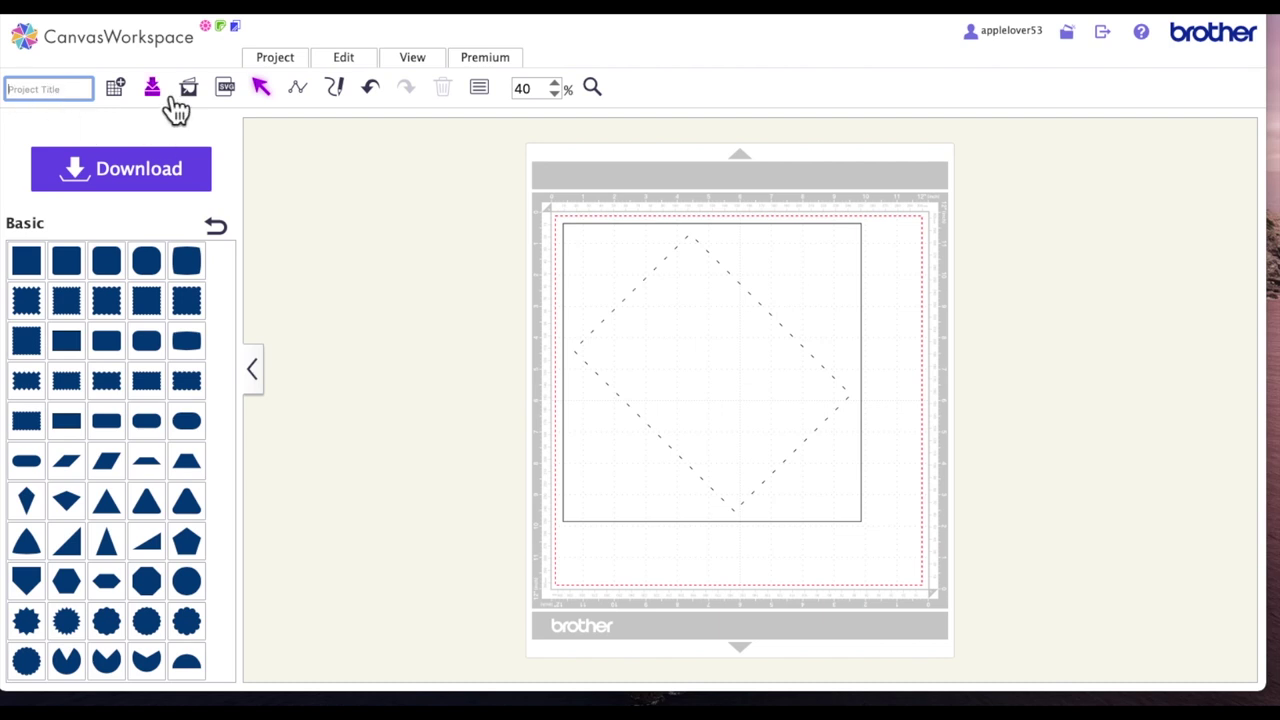
# - Delete the grouped design and add a new plain square to the empty mat
pyautogui.click(794, 357)
pyautogui.press('Delete')
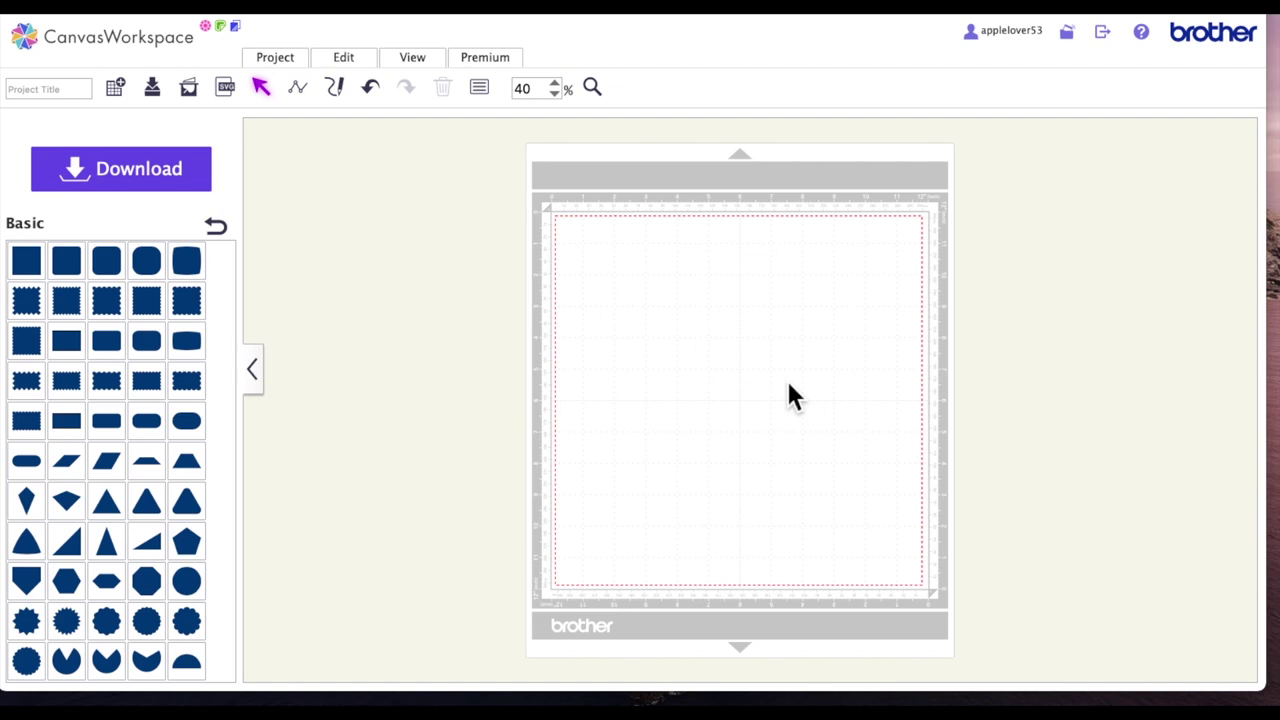
pyautogui.click(30, 266)
# - Turn on Maintain aspect ratio for the new square and set its size to 8 inches
pyautogui.click(479, 87)
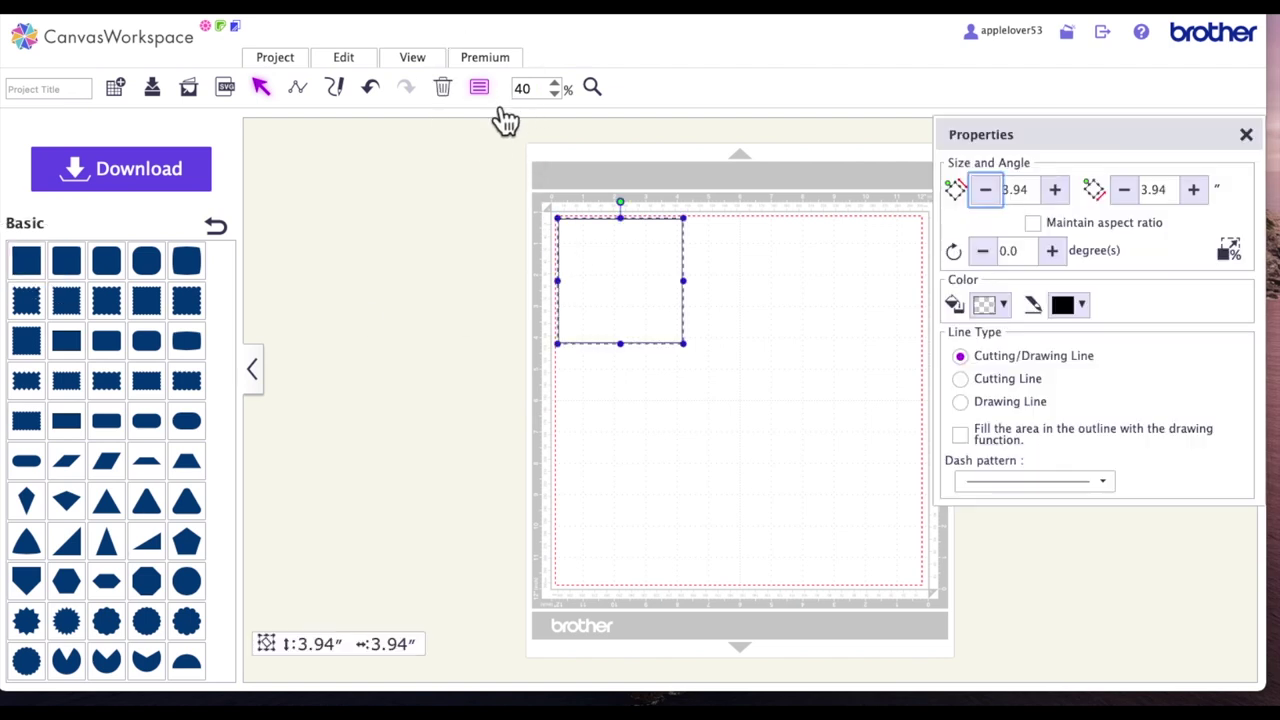
pyautogui.click(1033, 223)
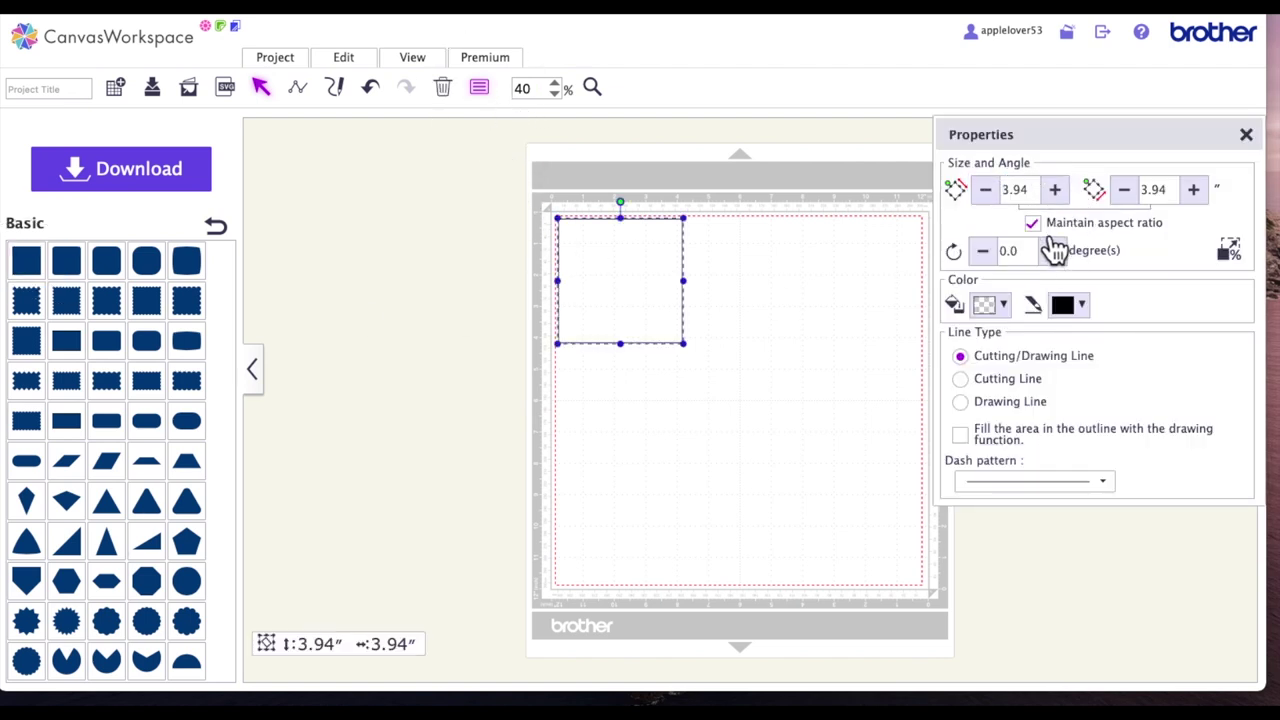
pyautogui.click(1012, 190)
pyautogui.write('8')
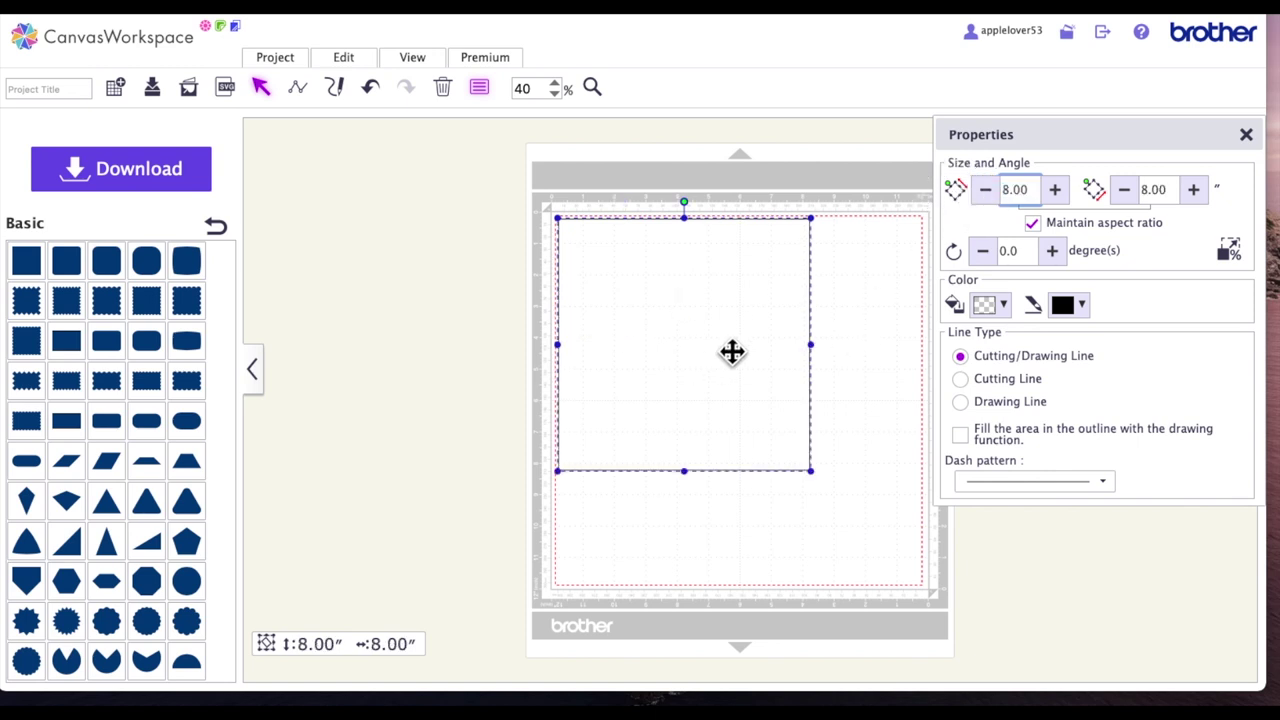
pyautogui.click(1246, 134)
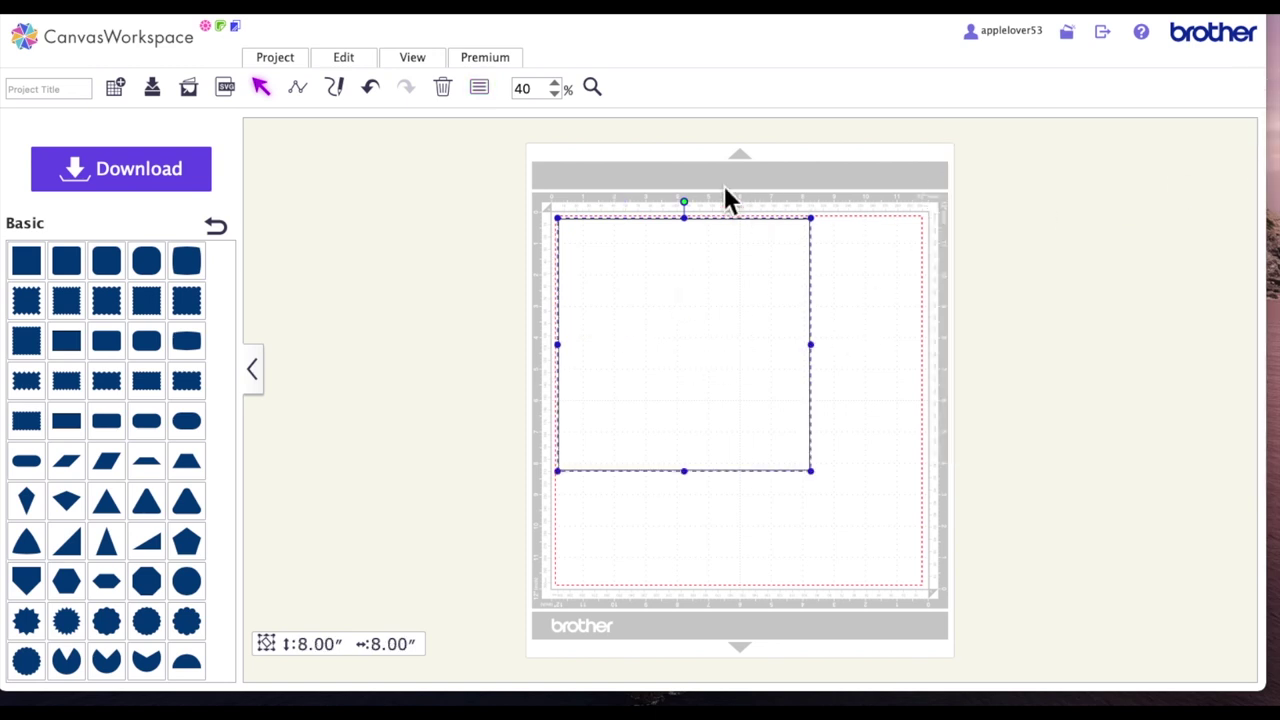
# - Rotate the 8-inch square by 45 degrees and move it to the middle of the mat
pyautogui.click(497, 96)
pyautogui.click(1000, 251)
pyautogui.write('45')
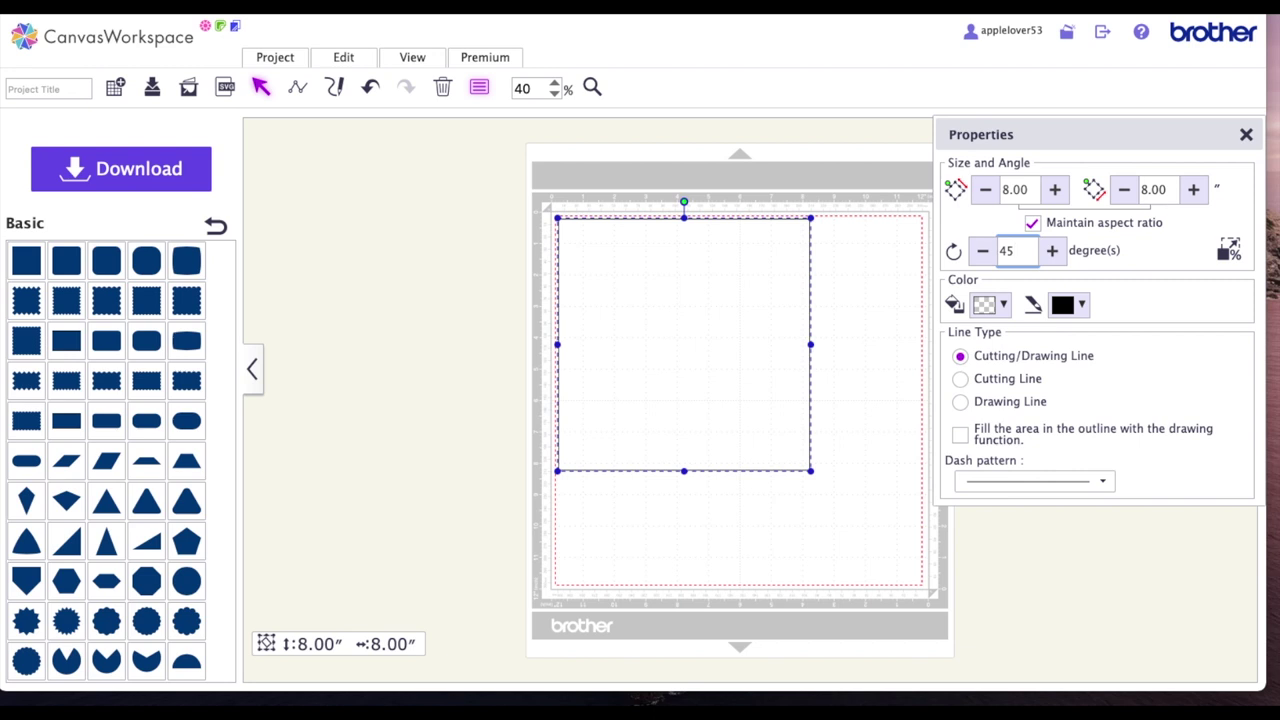
pyautogui.press('Return')
pyautogui.click(710, 391)
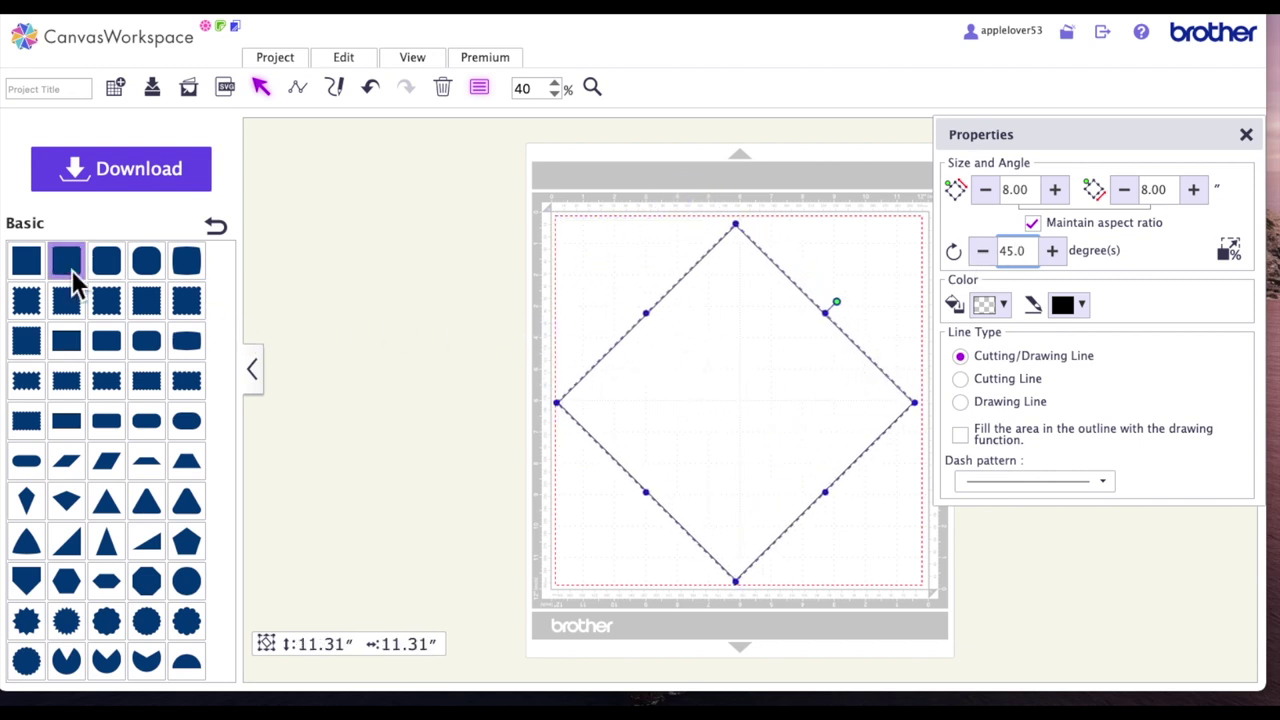
# - Add a plain rectangle beside the mat and turn off Maintain aspect ratio for it
pyautogui.moveTo(77, 429); pyautogui.dragTo(372, 310)
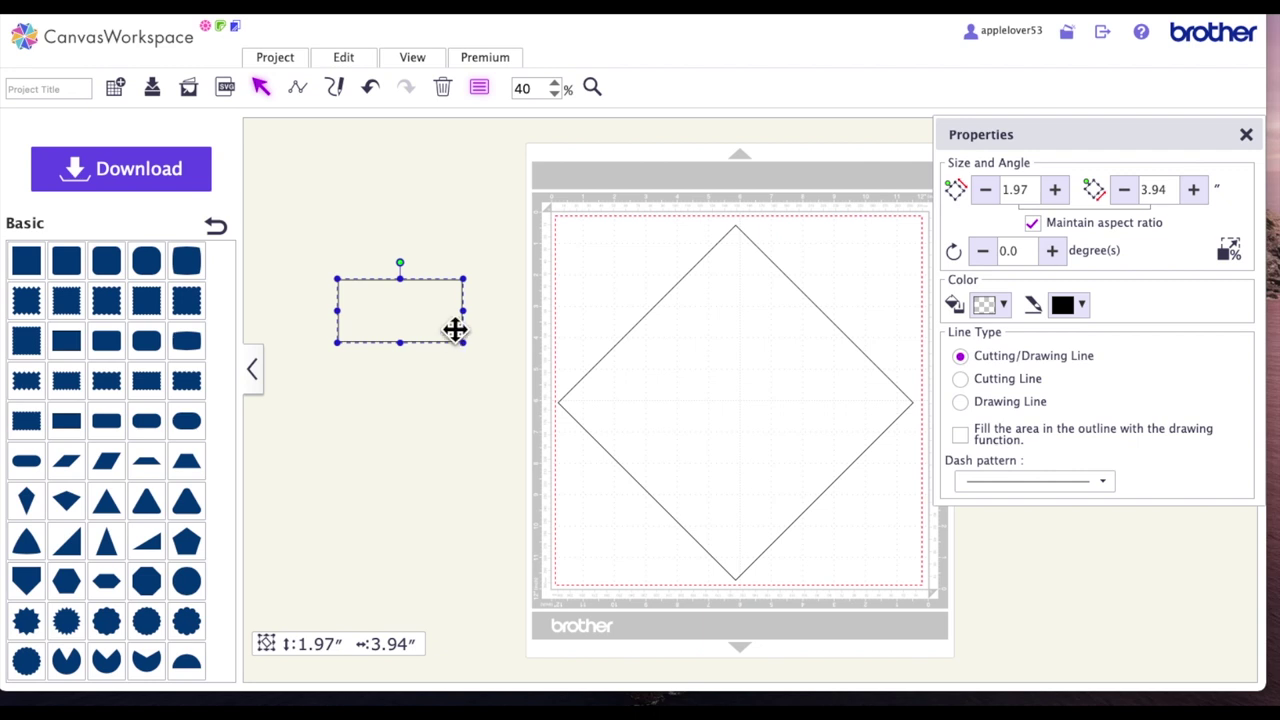
pyautogui.click(479, 87)
pyautogui.moveTo(1090, 140); pyautogui.dragTo(778, 166)
pyautogui.click(722, 241)
# - Set the new rectangle's size to 4.37 inches high by 6.12 inches wide
pyautogui.click(727, 209)
pyautogui.moveTo(727, 209); pyautogui.dragTo(660, 214)
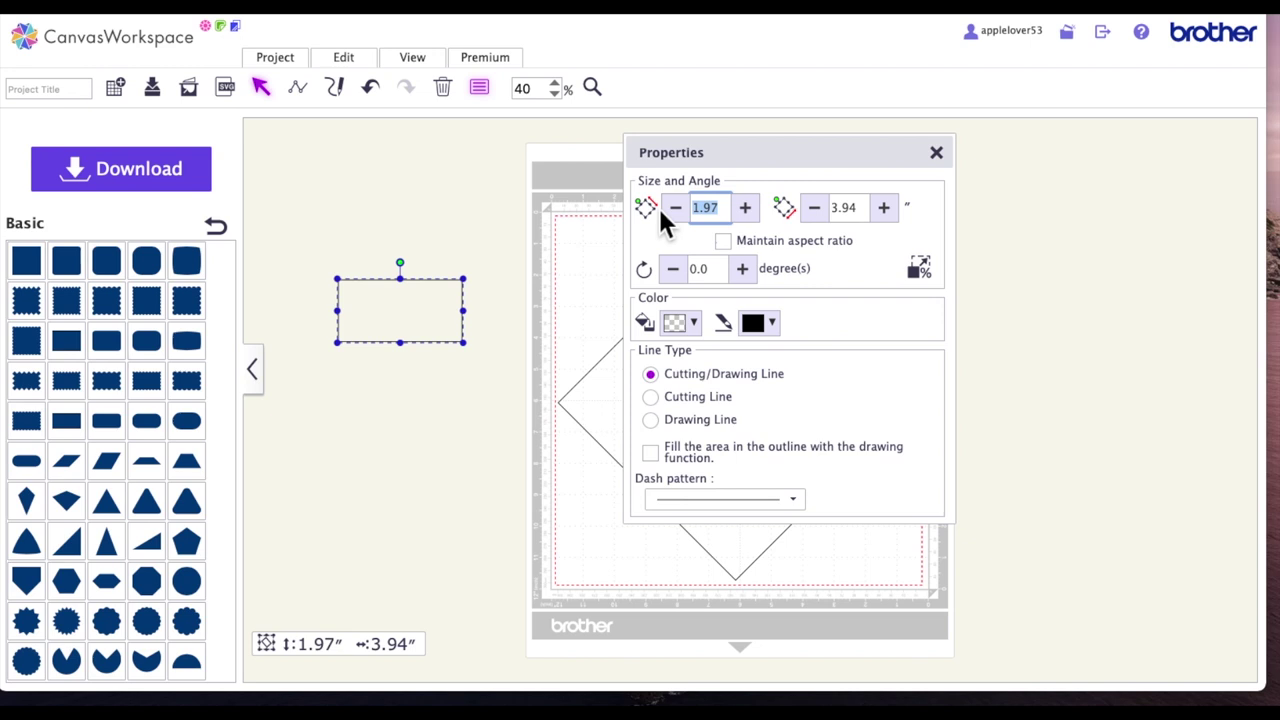
pyautogui.write('4.37')
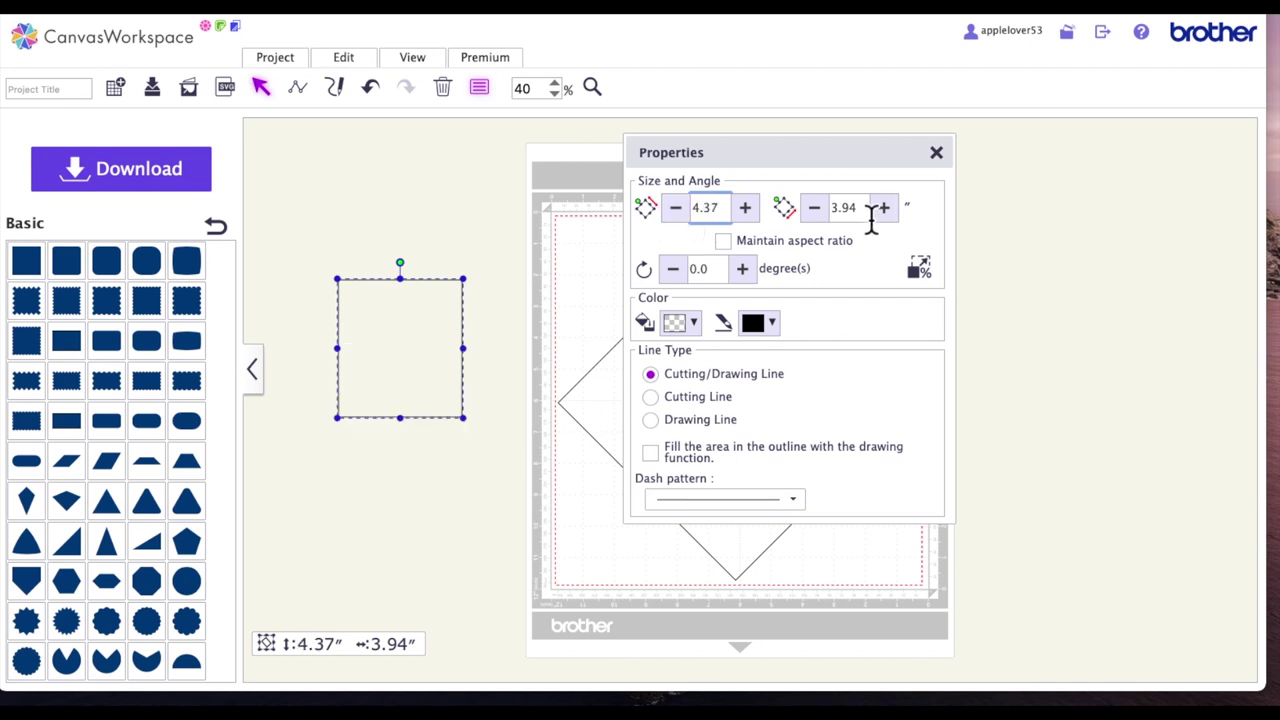
pyautogui.moveTo(870, 212); pyautogui.dragTo(840, 230)
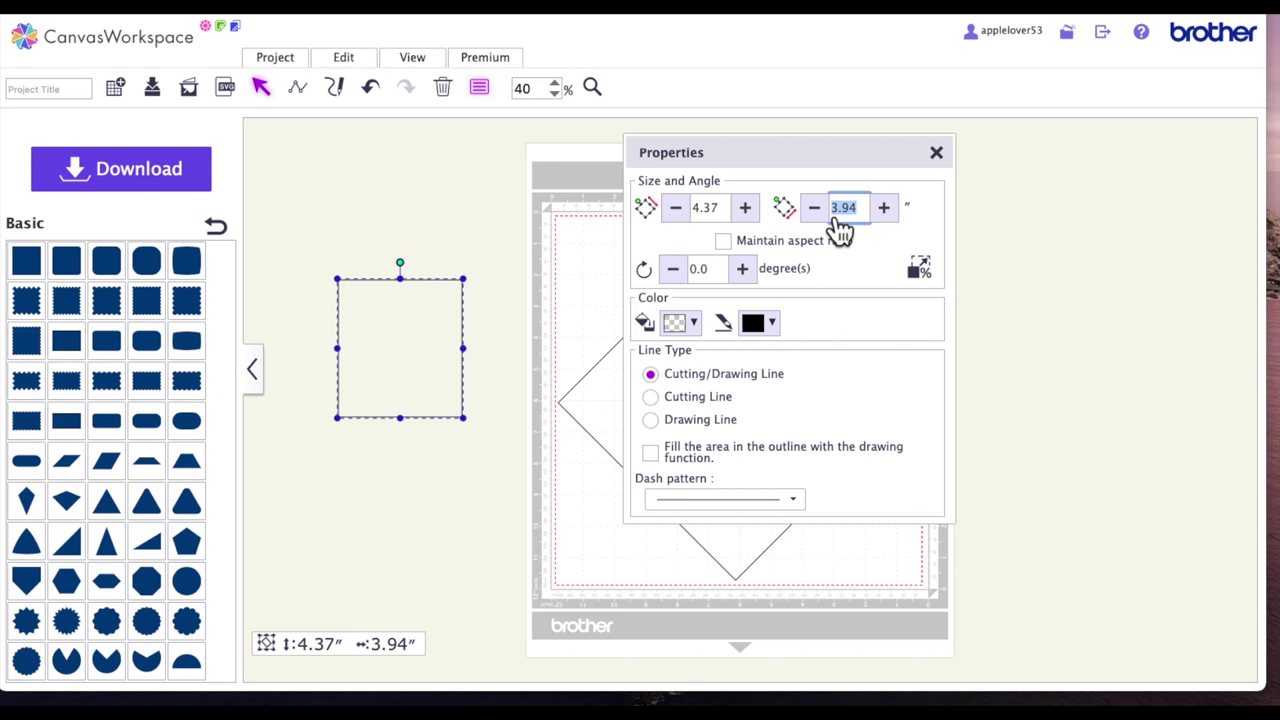
pyautogui.write('6.12')
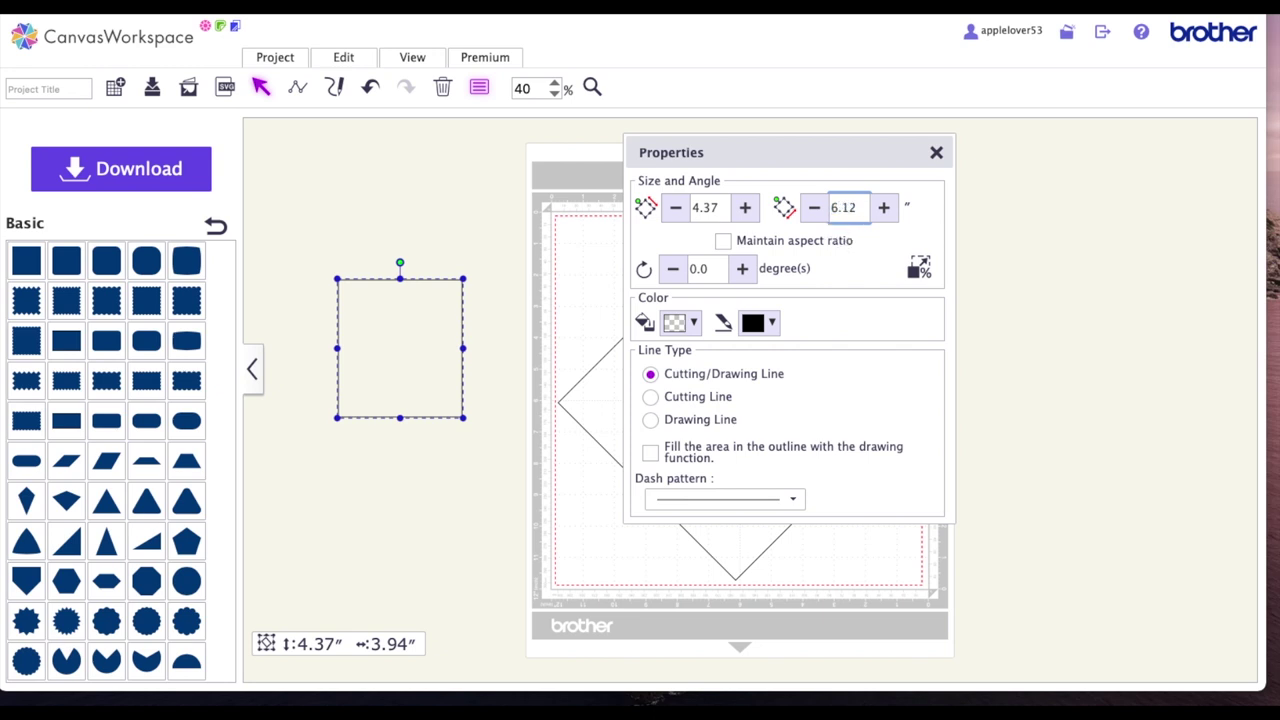
pyautogui.press('Return')
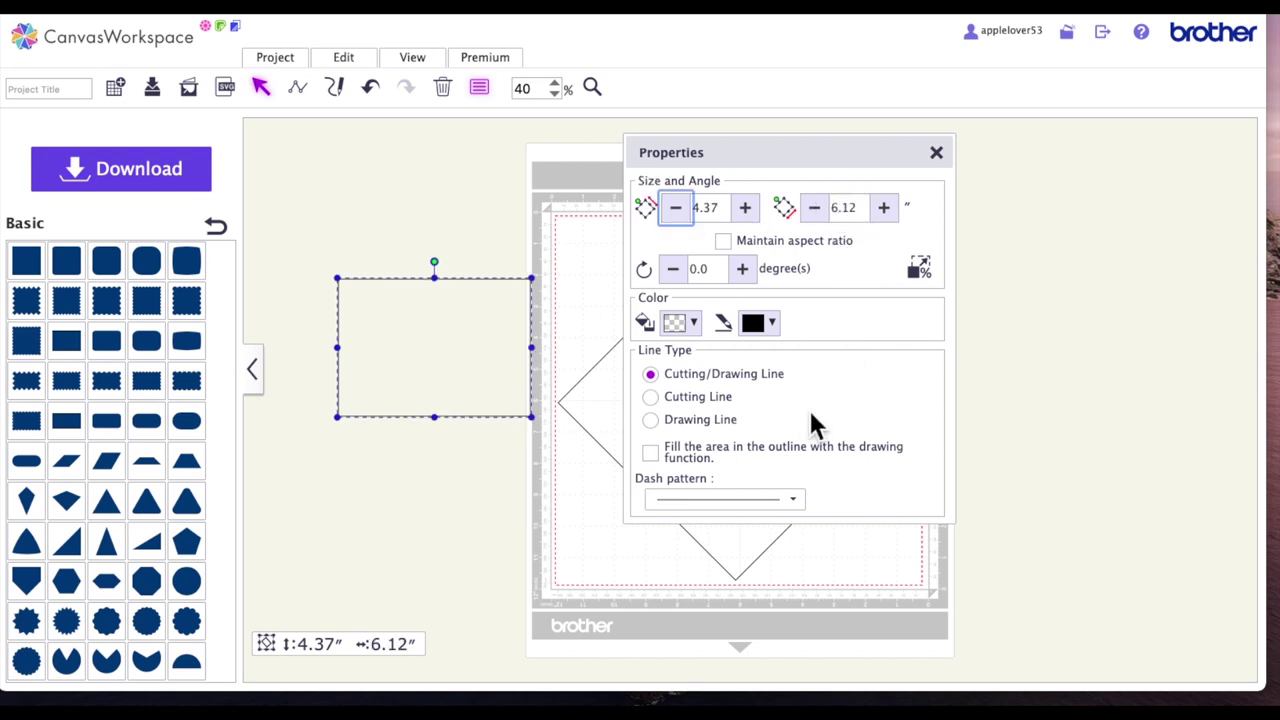
# - Give the rectangle the dash pattern with short, widely spaced dashes and move it onto the rotated square on the mat
pyautogui.click(800, 504)
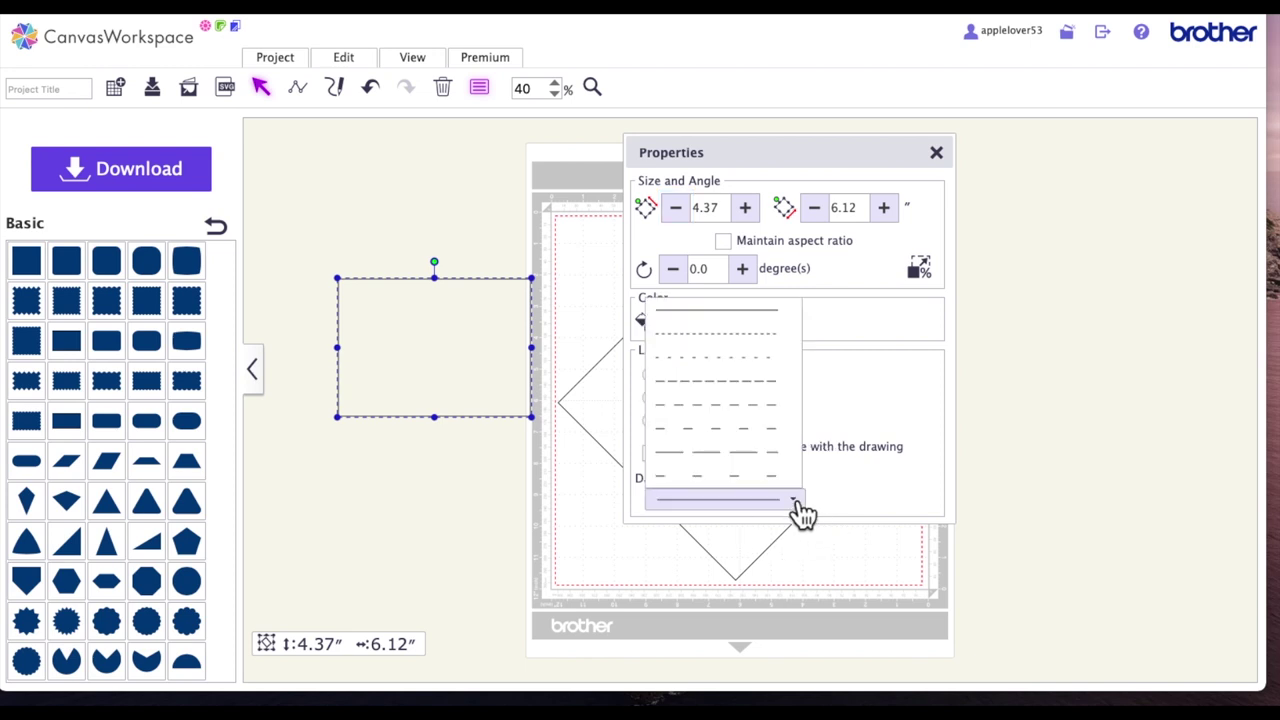
pyautogui.click(749, 474)
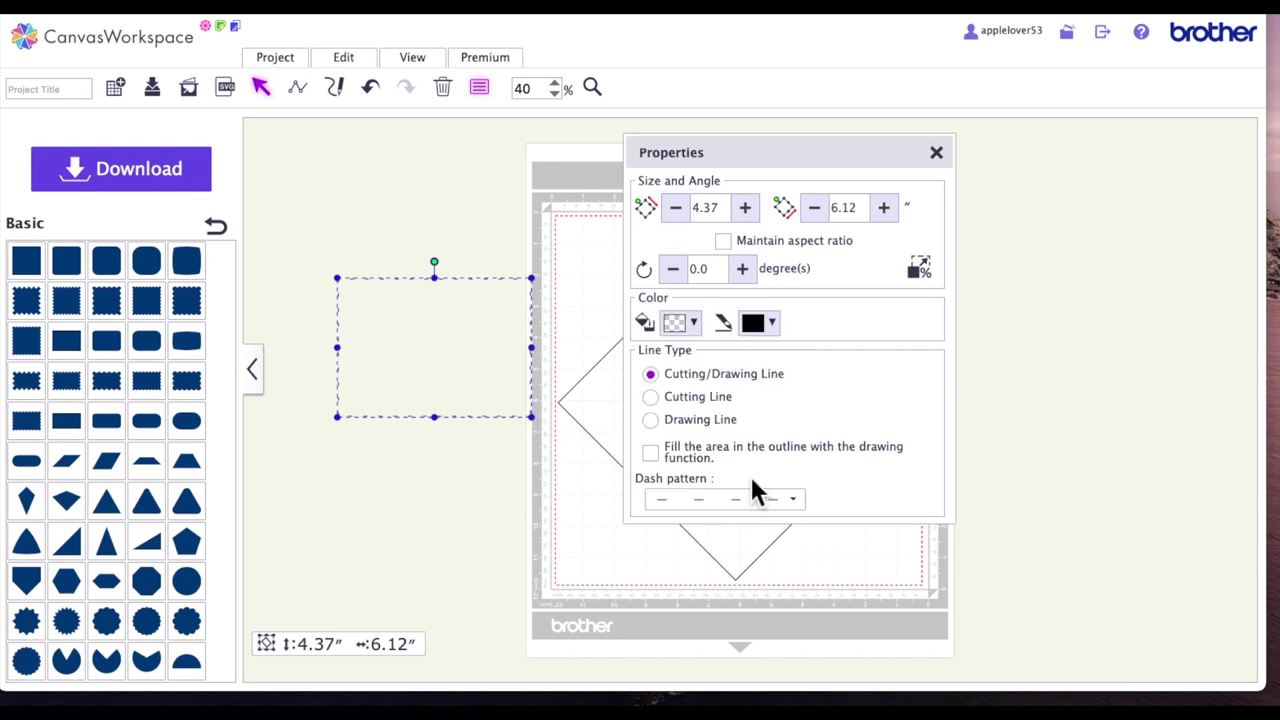
pyautogui.click(936, 152)
pyautogui.moveTo(483, 329); pyautogui.dragTo(746, 360)
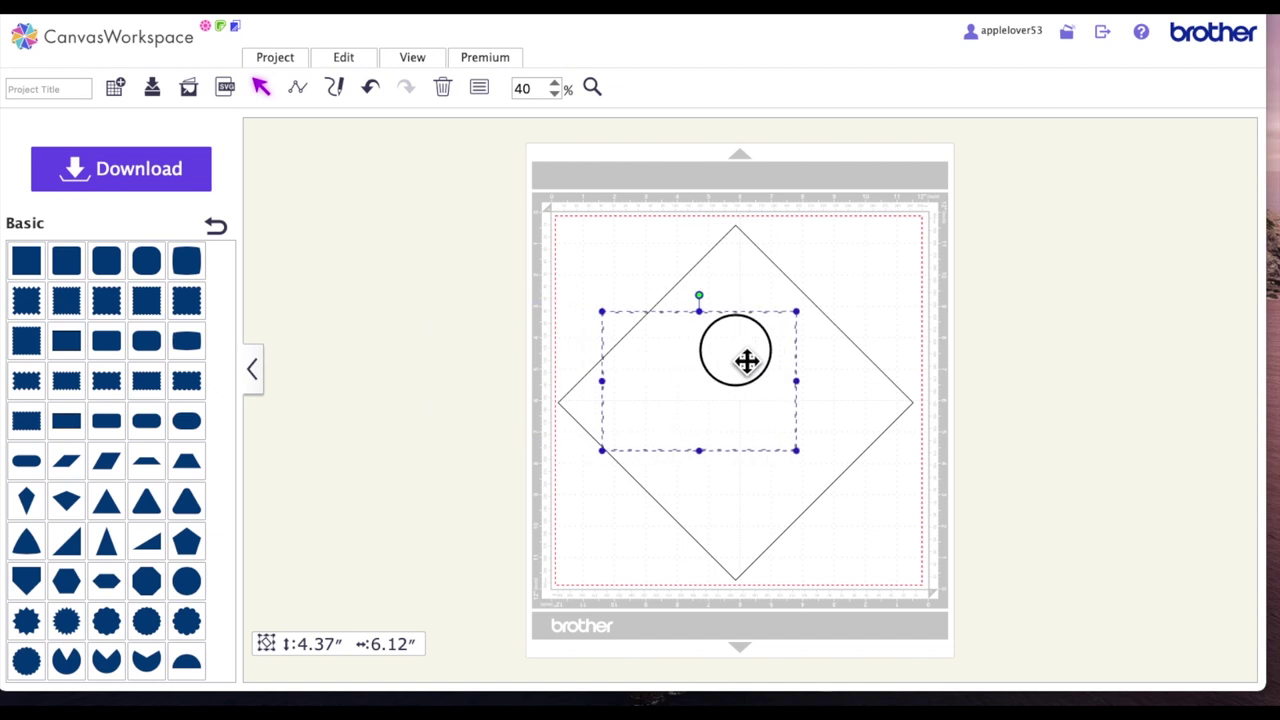
# - Select the rotated square and the dashed rectangle and align their centers horizontally and vertically
pyautogui.moveTo(470, 234); pyautogui.dragTo(975, 598)
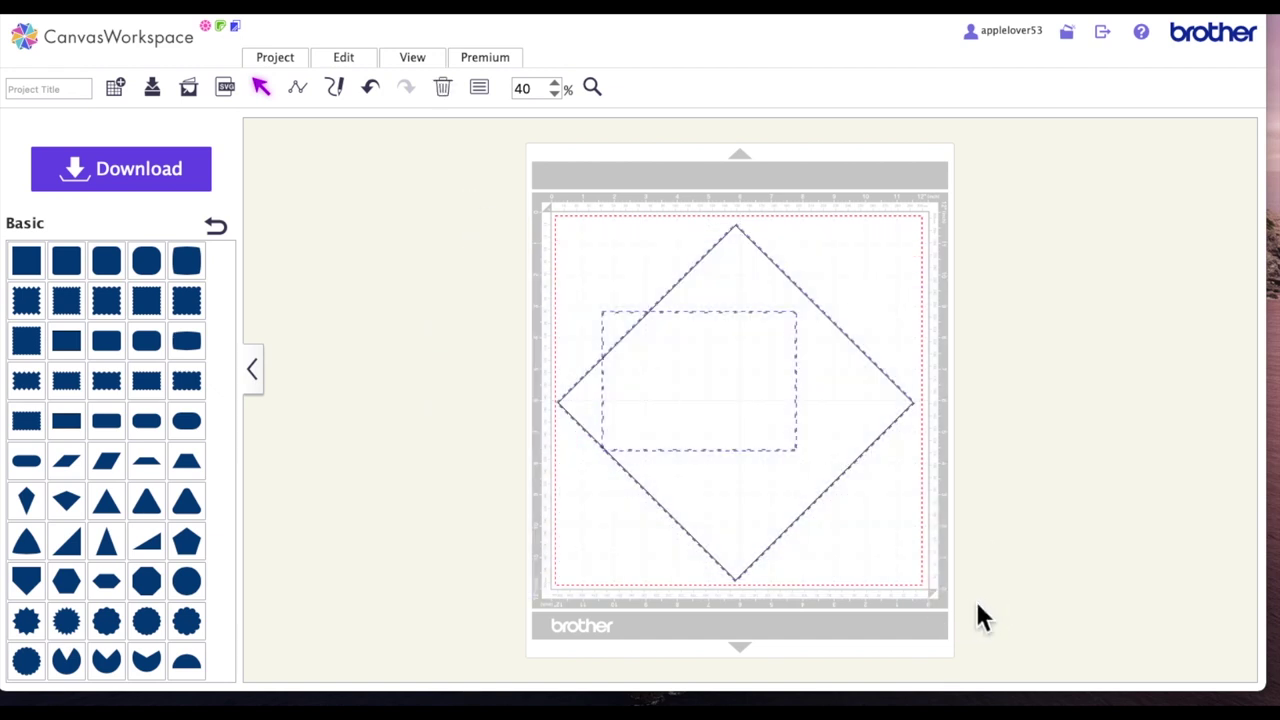
pyautogui.click(348, 60)
pyautogui.click(412, 250)
pyautogui.click(358, 60)
pyautogui.click(549, 248)
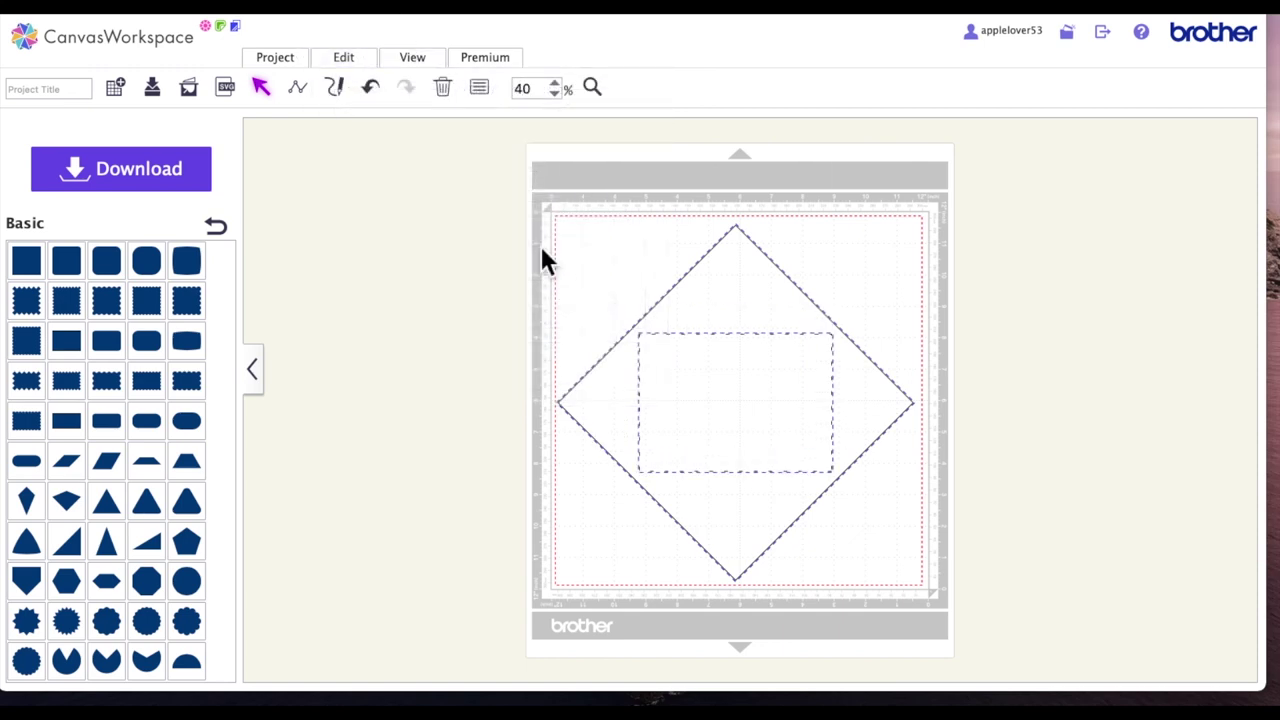
# - Group the rotated square with the centered dashed rectangle and deselect the group
pyautogui.rightClick(787, 368)
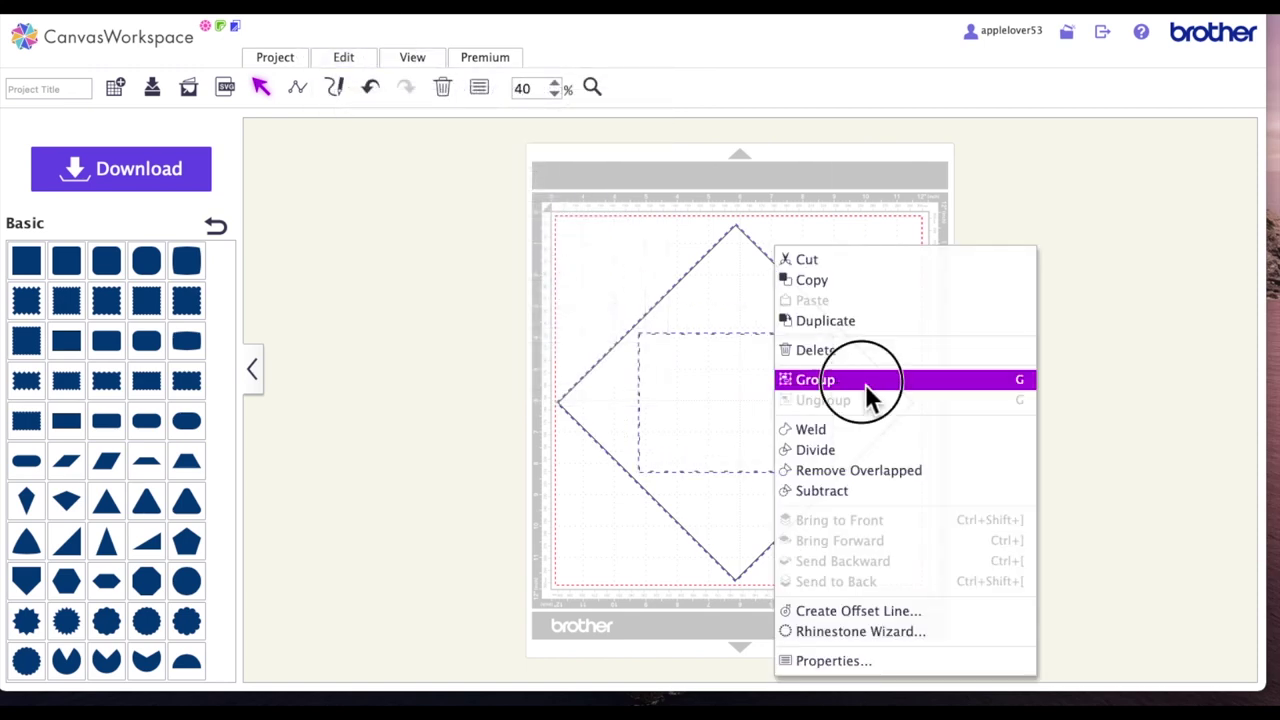
pyautogui.click(866, 378)
pyautogui.click(1015, 357)
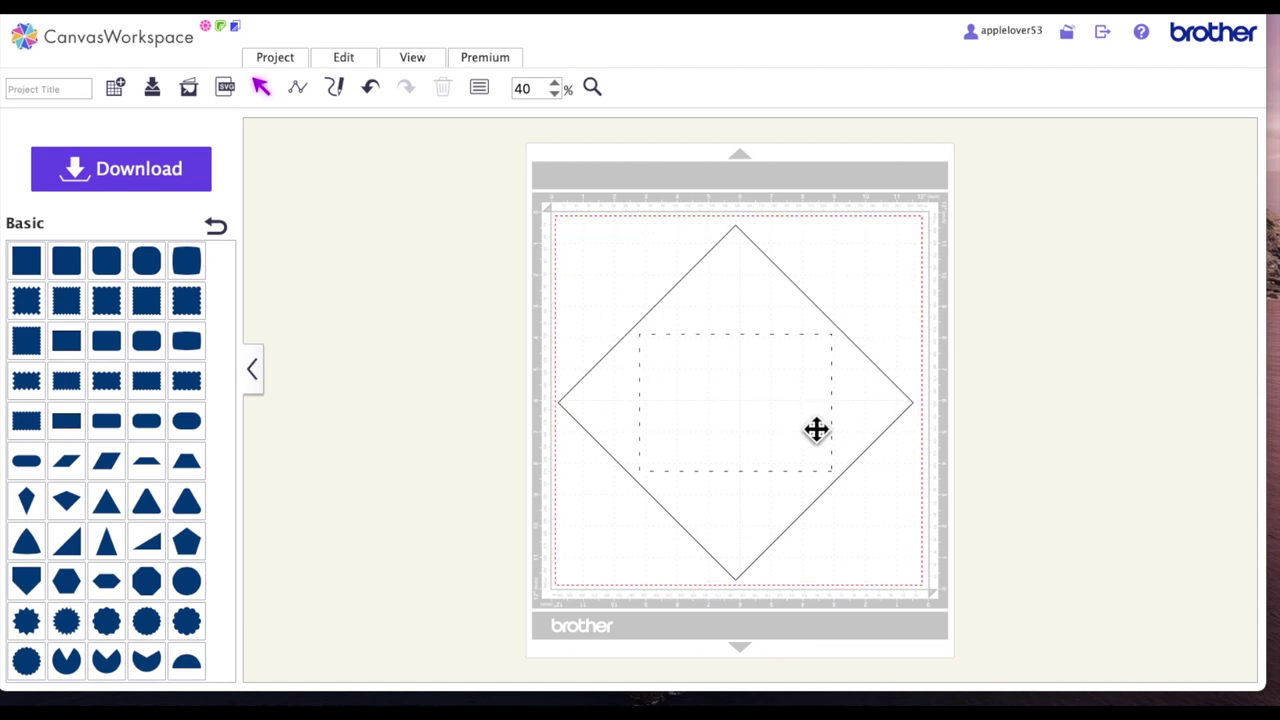
# - Rotate the grouped envelope counterclockwise on the mat and deselect it
pyautogui.click(763, 312)
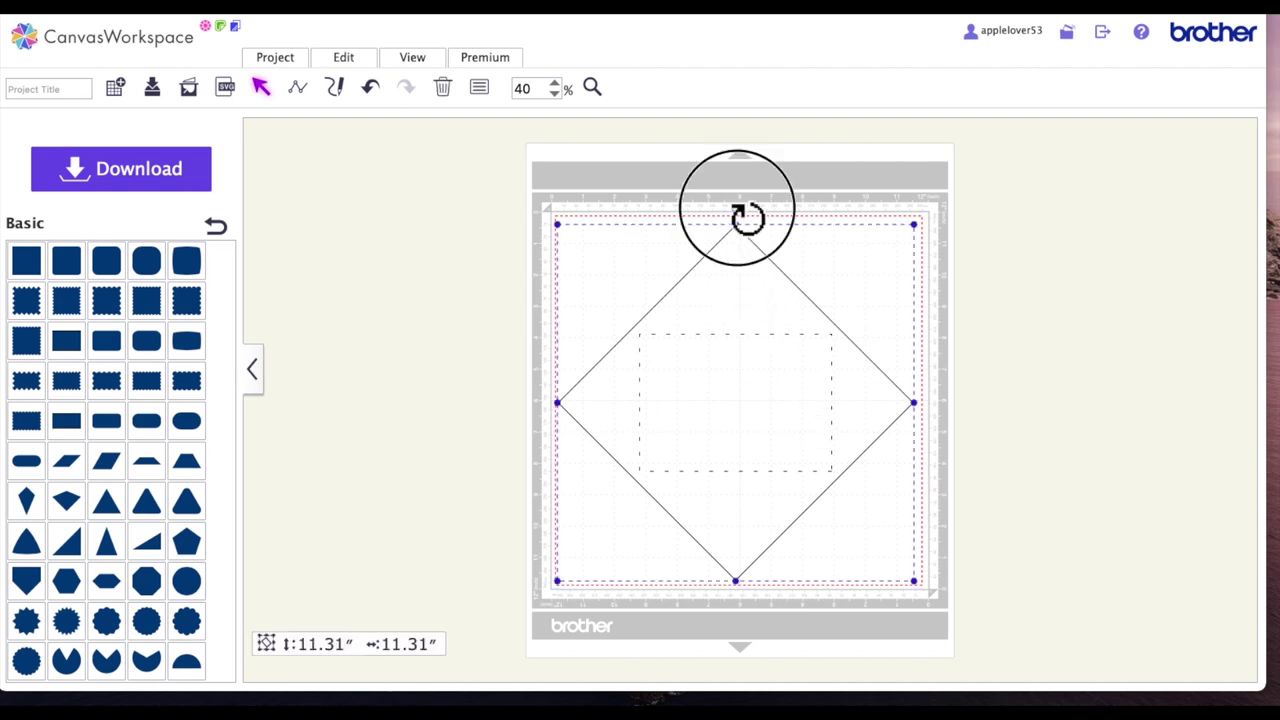
pyautogui.moveTo(748, 218); pyautogui.dragTo(643, 223)
pyautogui.click(500, 303)
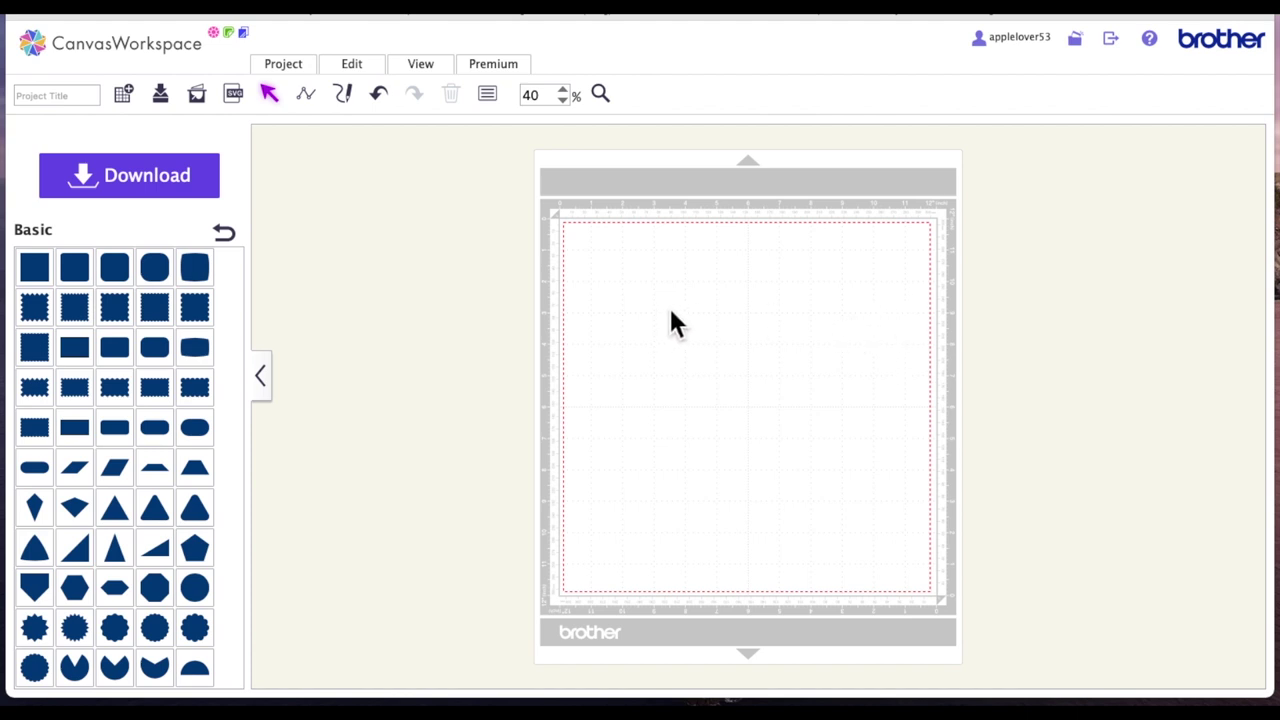
# - Add a plain square to the empty mat and move it near the middle
pyautogui.moveTo(34, 266); pyautogui.dragTo(654, 289)
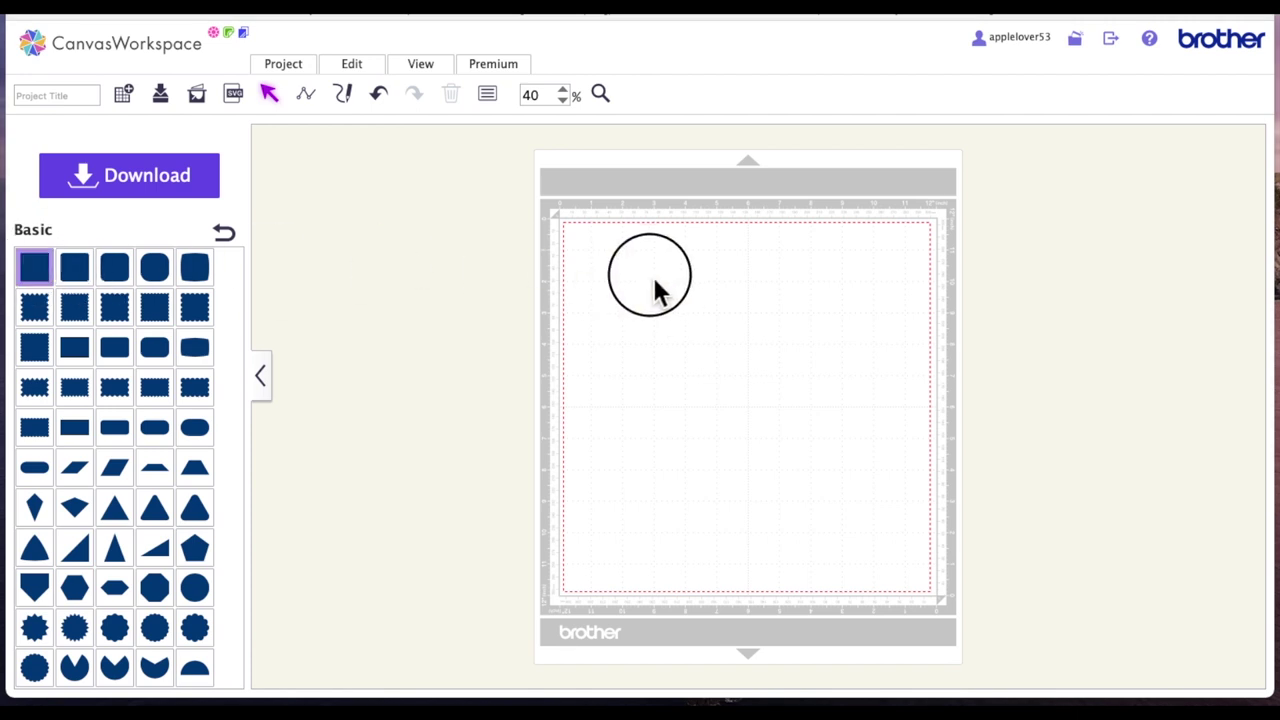
pyautogui.click(40, 280)
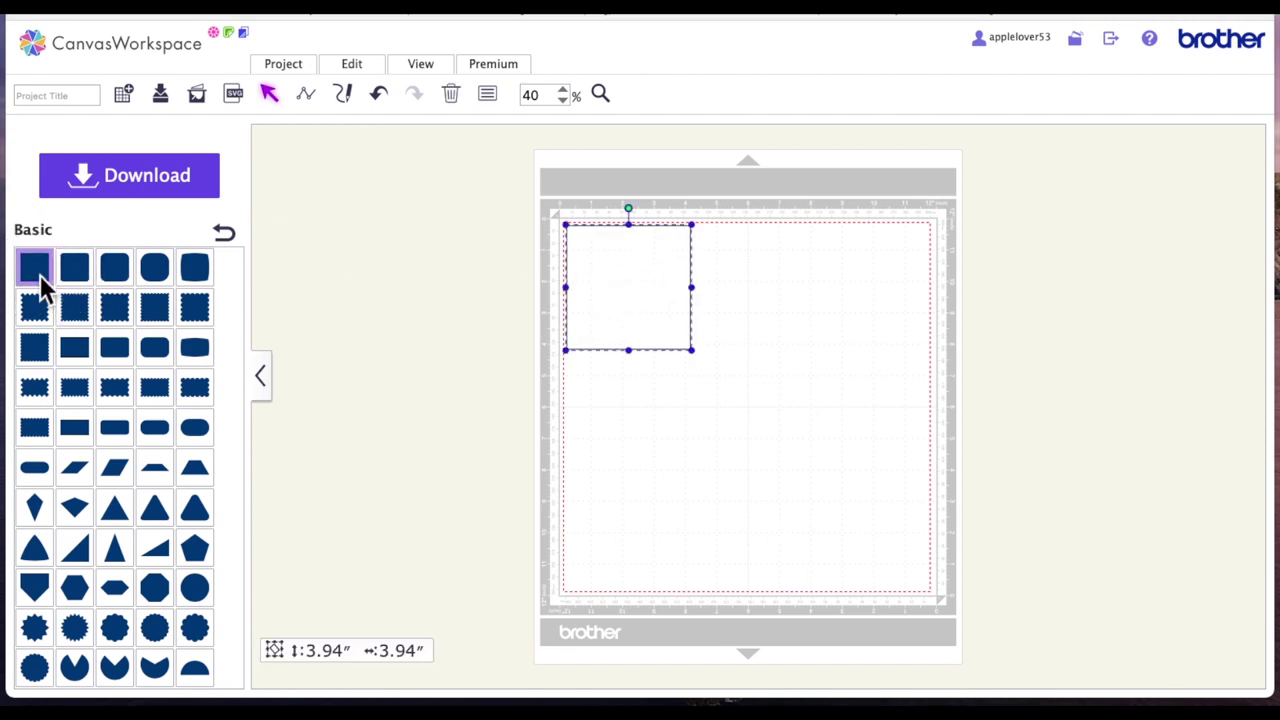
pyautogui.moveTo(580, 297); pyautogui.dragTo(733, 395)
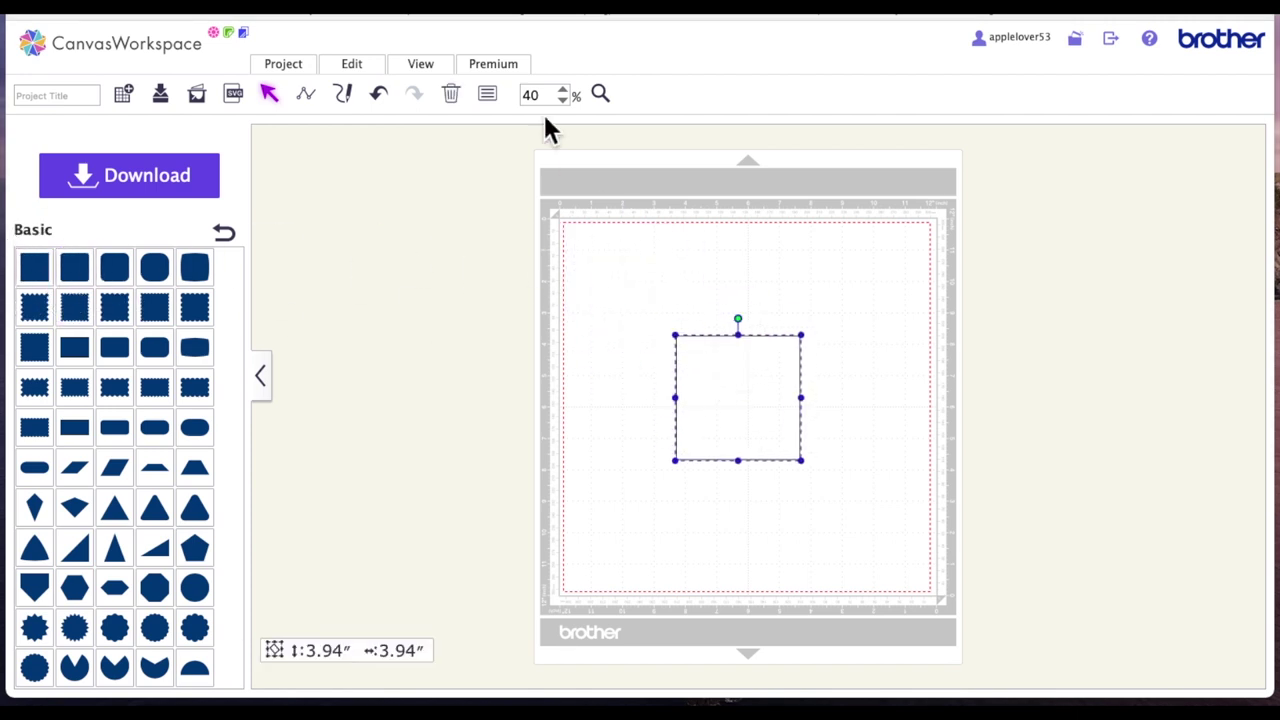
# - Set the square's size to 8 inches with Maintain aspect ratio on
pyautogui.click(487, 93)
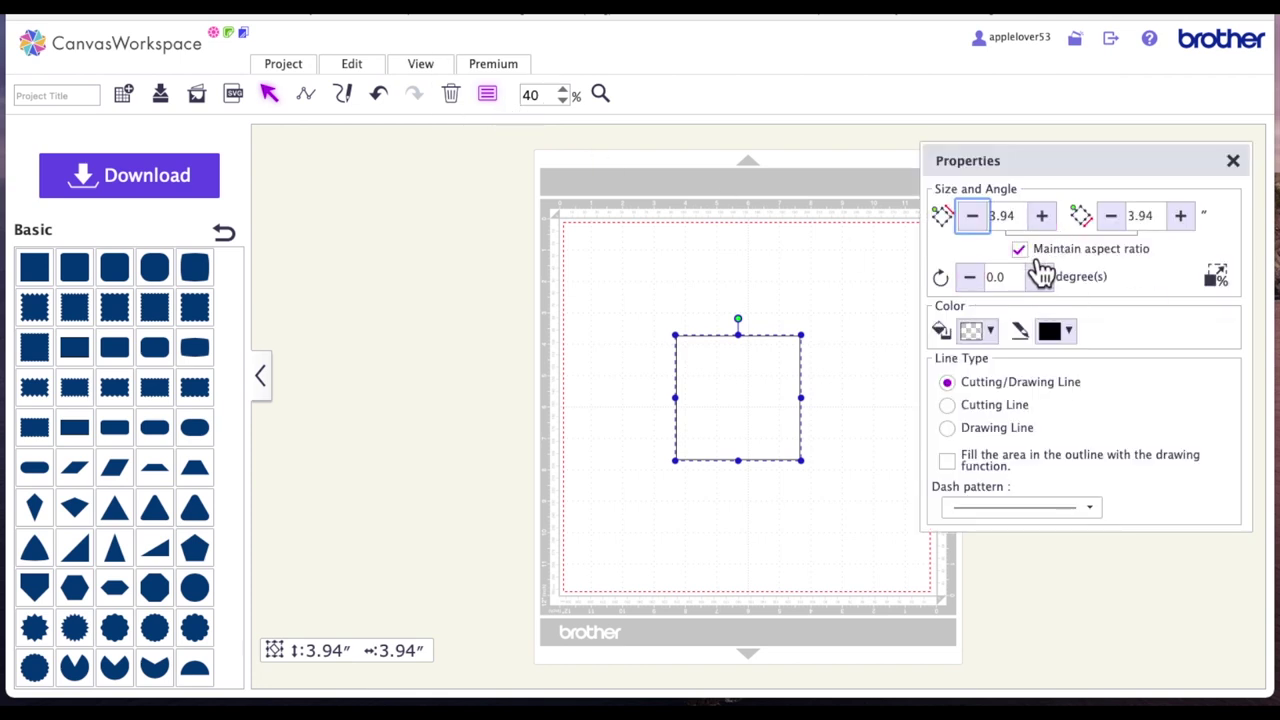
pyautogui.moveTo(1028, 222); pyautogui.dragTo(970, 216)
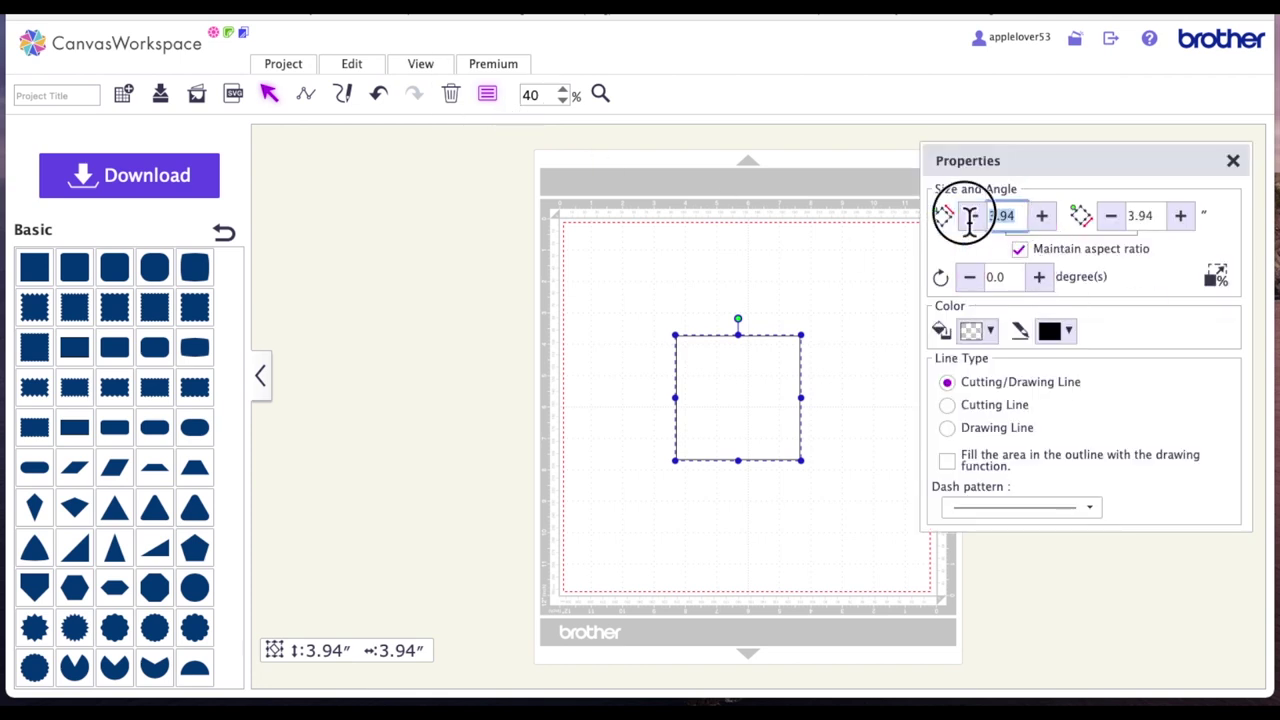
pyautogui.write('8')
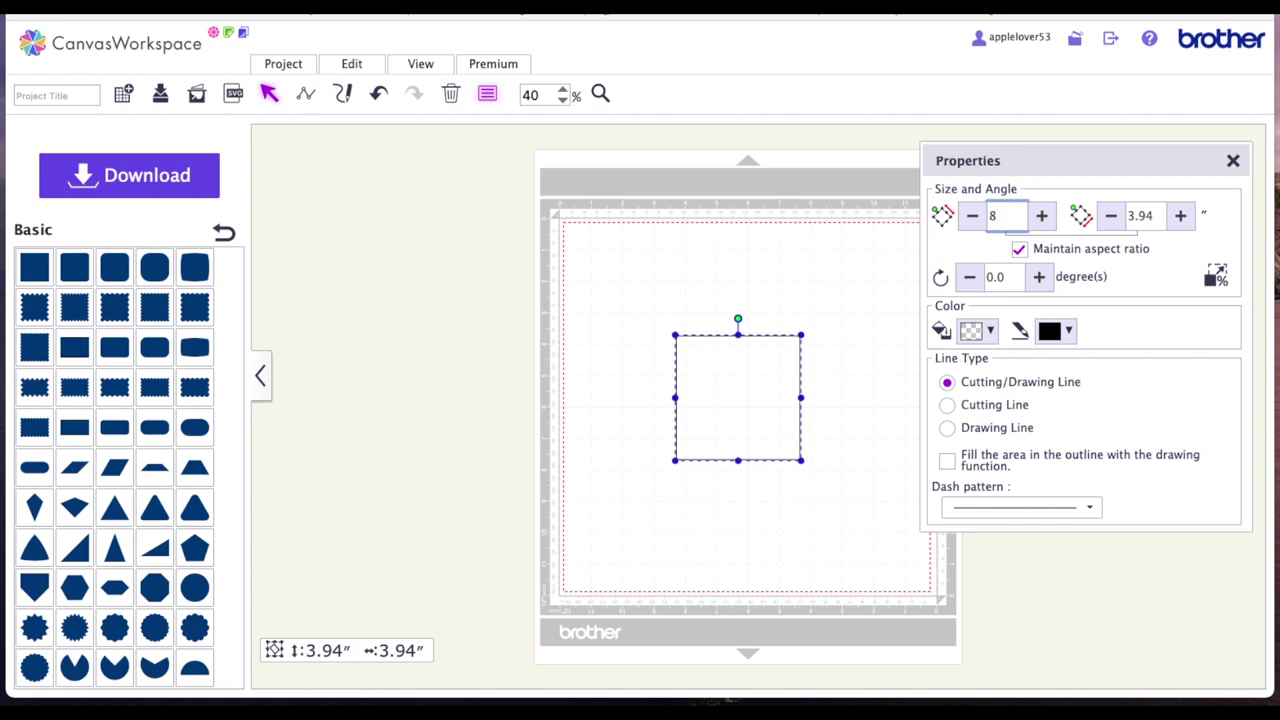
pyautogui.press('Return')
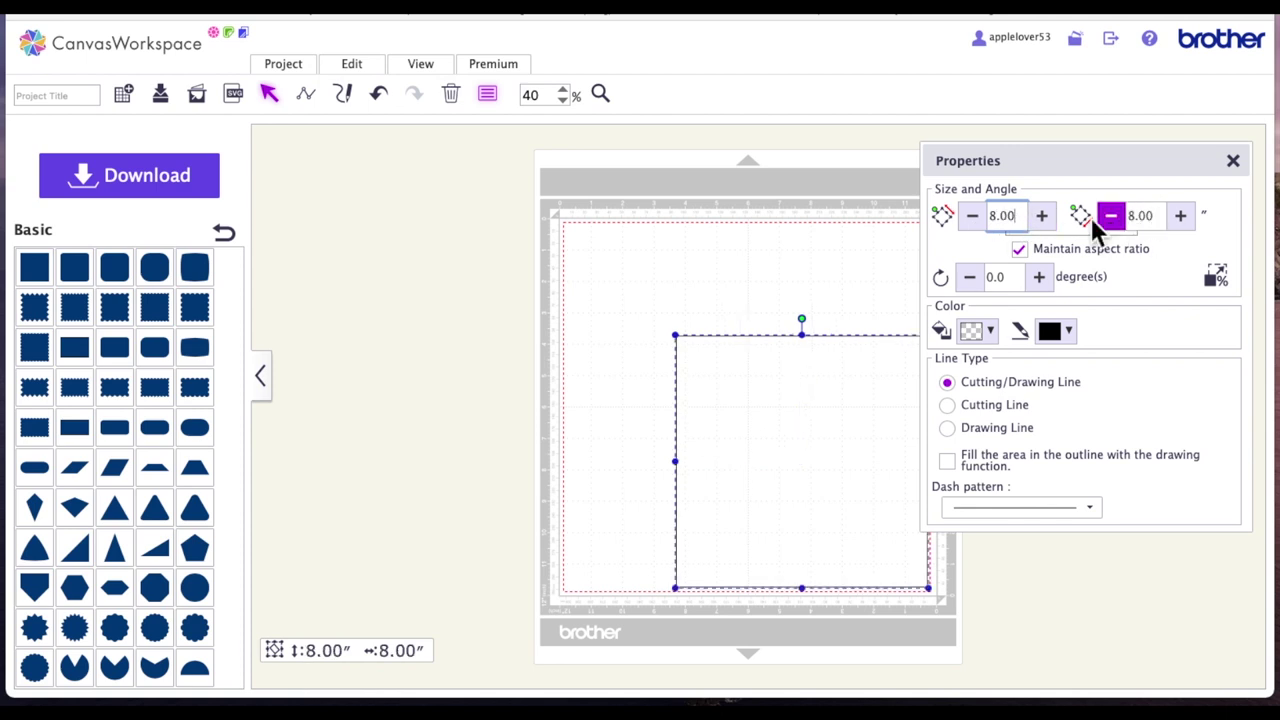
# - Rotate the square by 45 degrees and move it fully inside the mat's cutting area
pyautogui.moveTo(1030, 278); pyautogui.dragTo(975, 280)
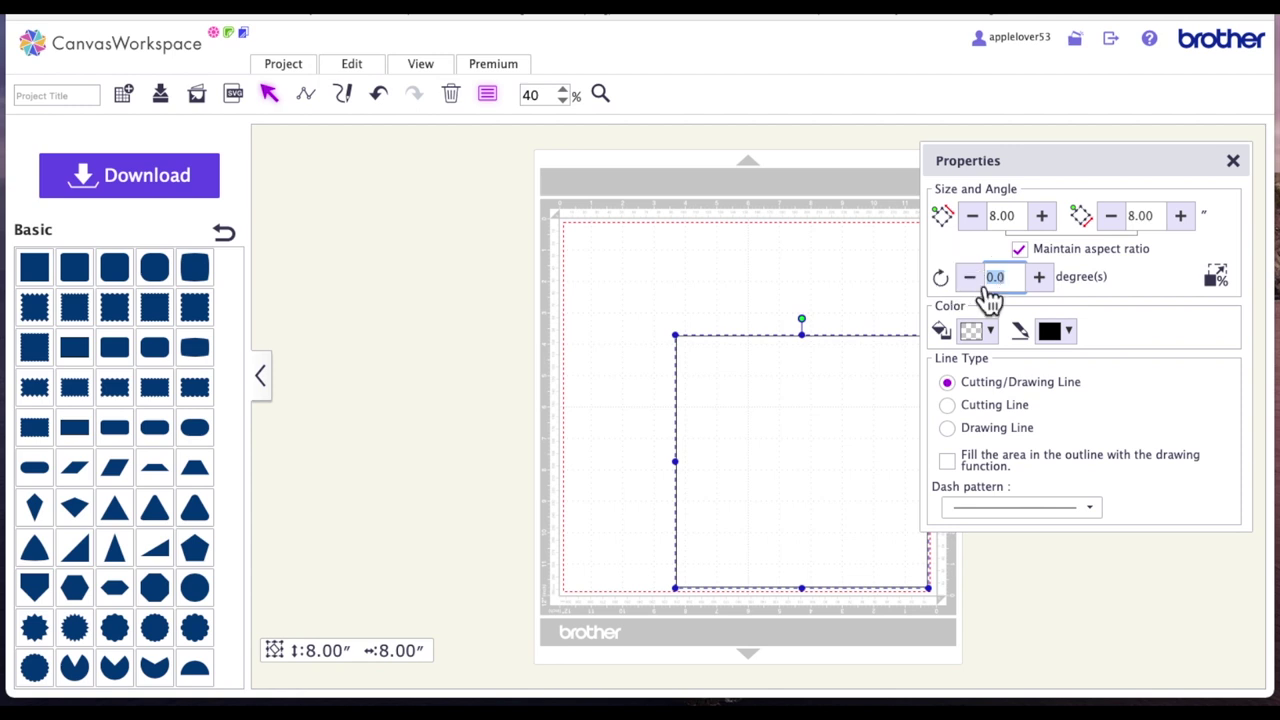
pyautogui.write('45')
pyautogui.press('Return')
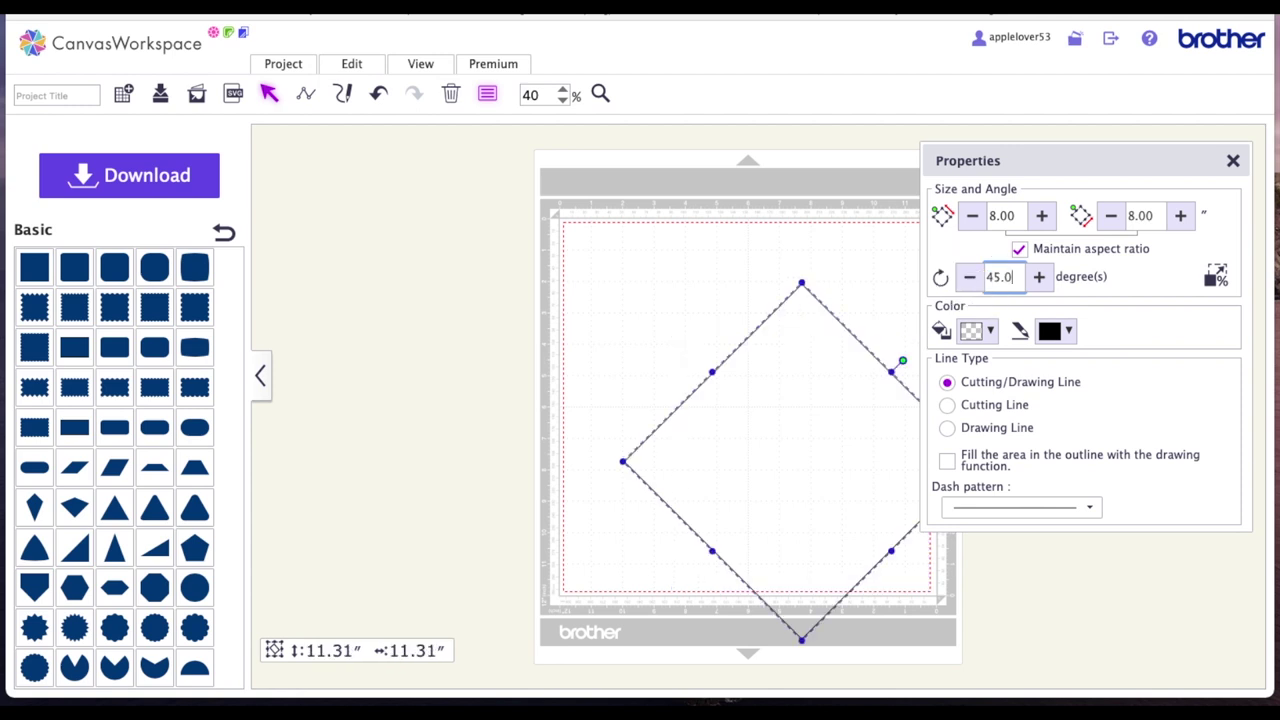
pyautogui.moveTo(853, 450); pyautogui.dragTo(793, 397)
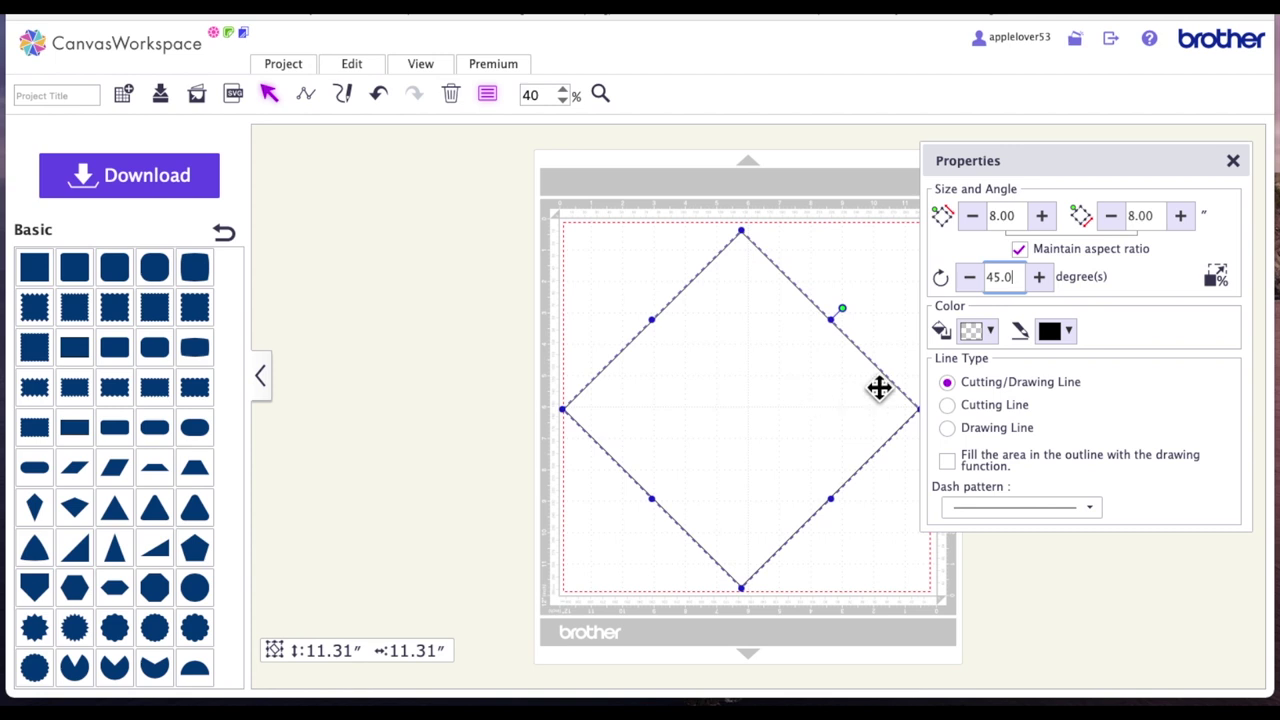
# - Add a second plain square beside the mat and set its size to 5.25 inches, keeping the aspect ratio
pyautogui.moveTo(35, 268); pyautogui.dragTo(360, 300)
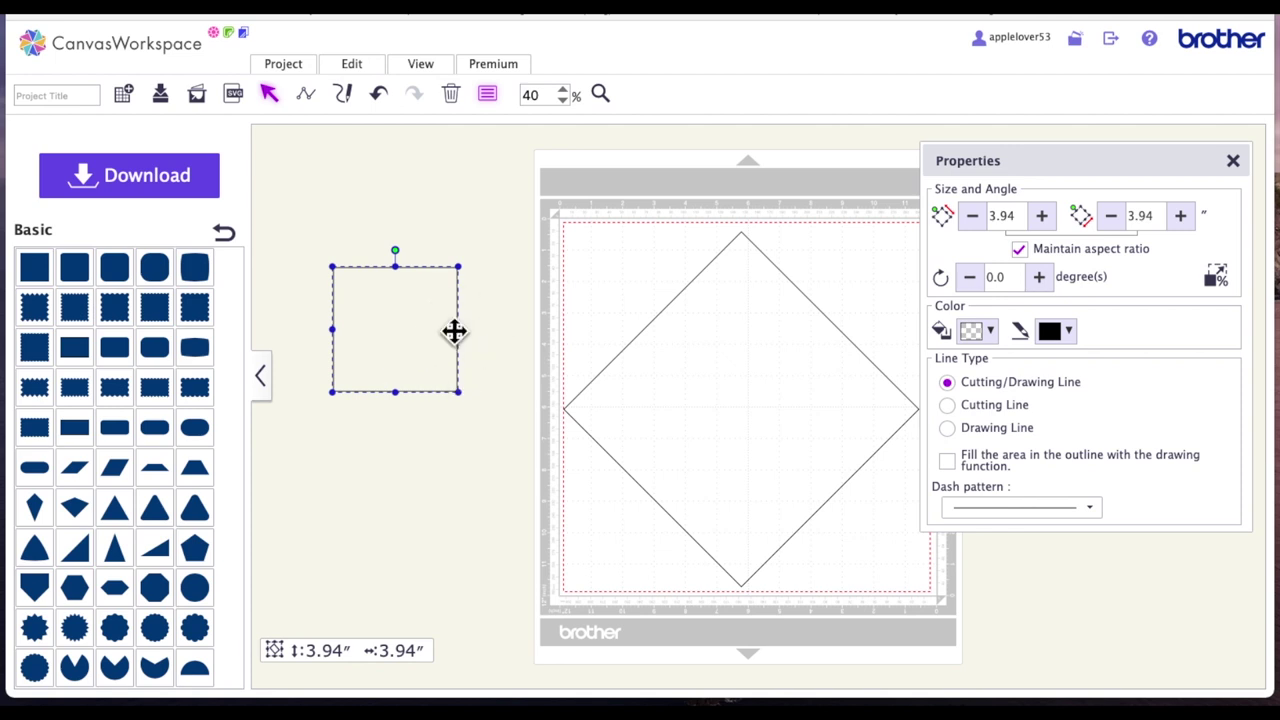
pyautogui.click(1001, 216)
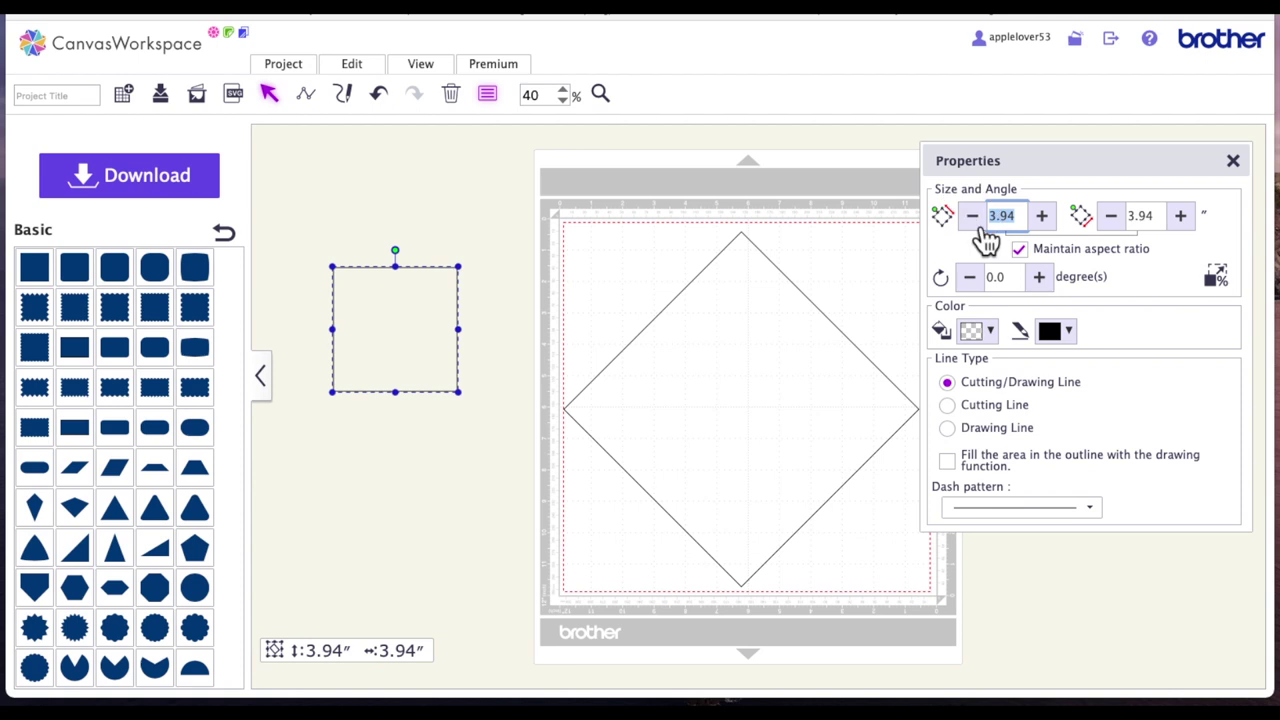
pyautogui.write('5.25')
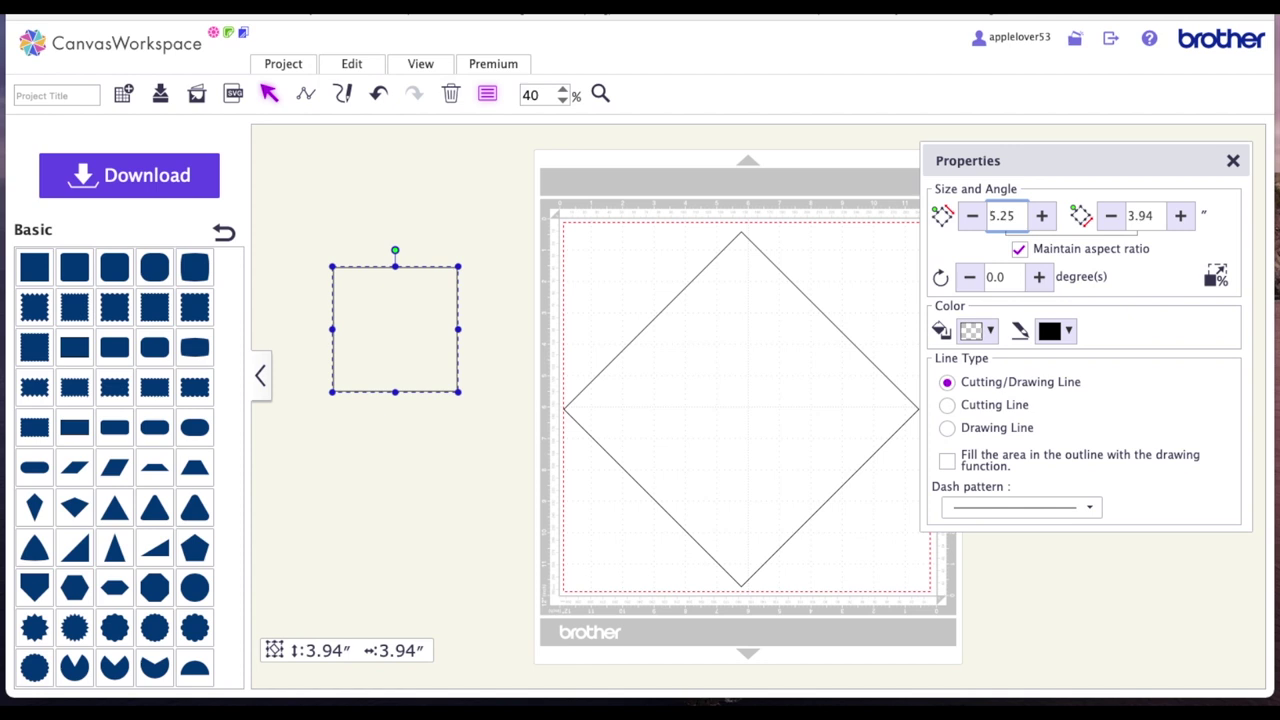
pyautogui.press('Return')
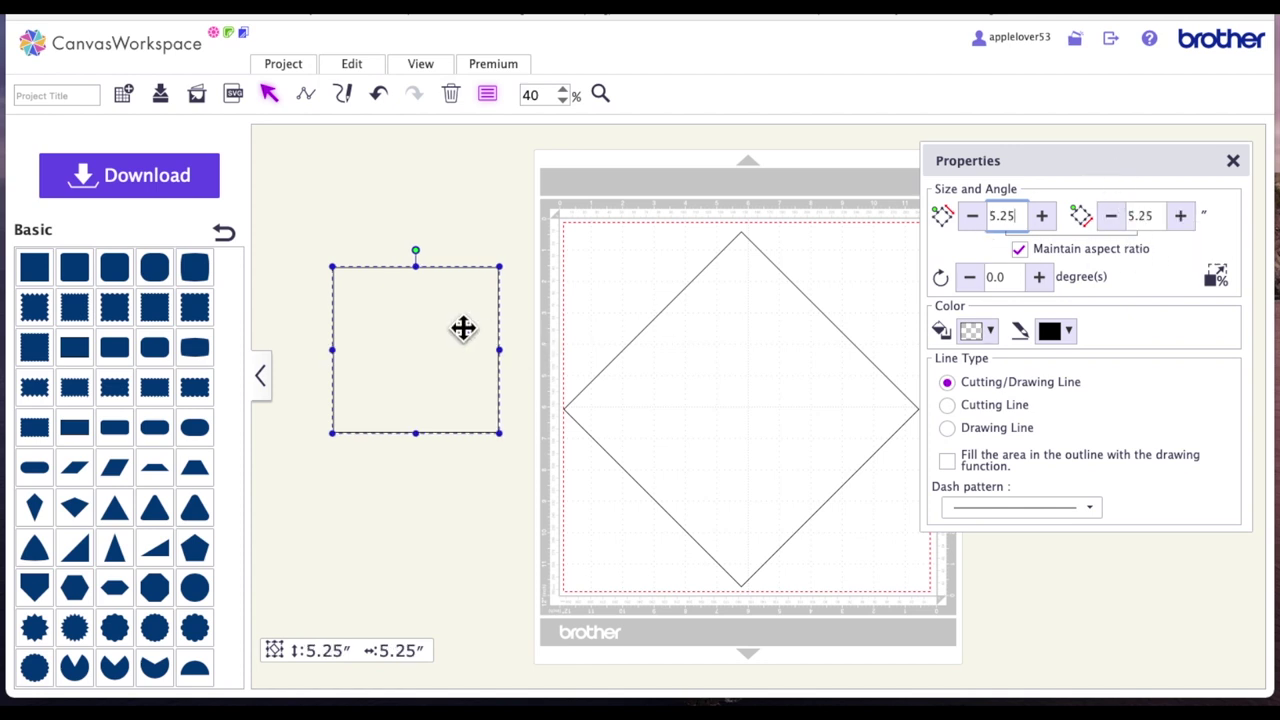
# - Give the 5.25-inch square the short, widely spaced dash pattern and move it onto the rotated square
pyautogui.click(1100, 514)
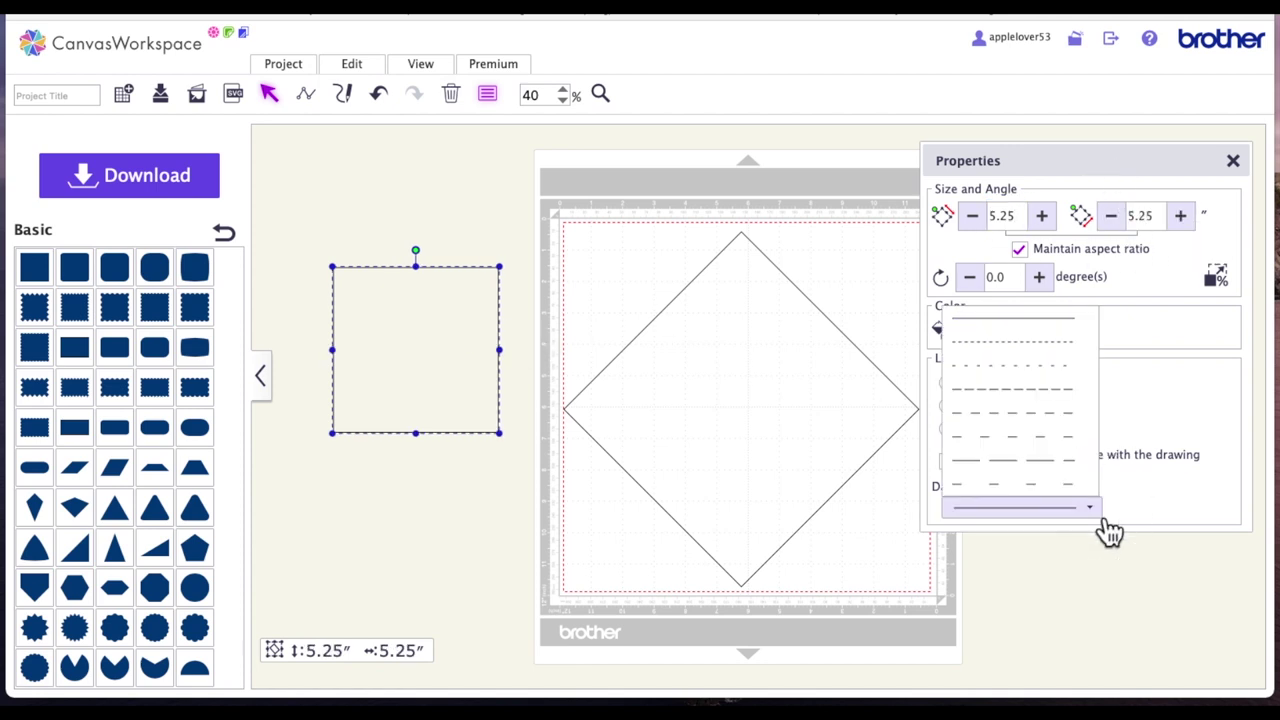
pyautogui.click(1073, 486)
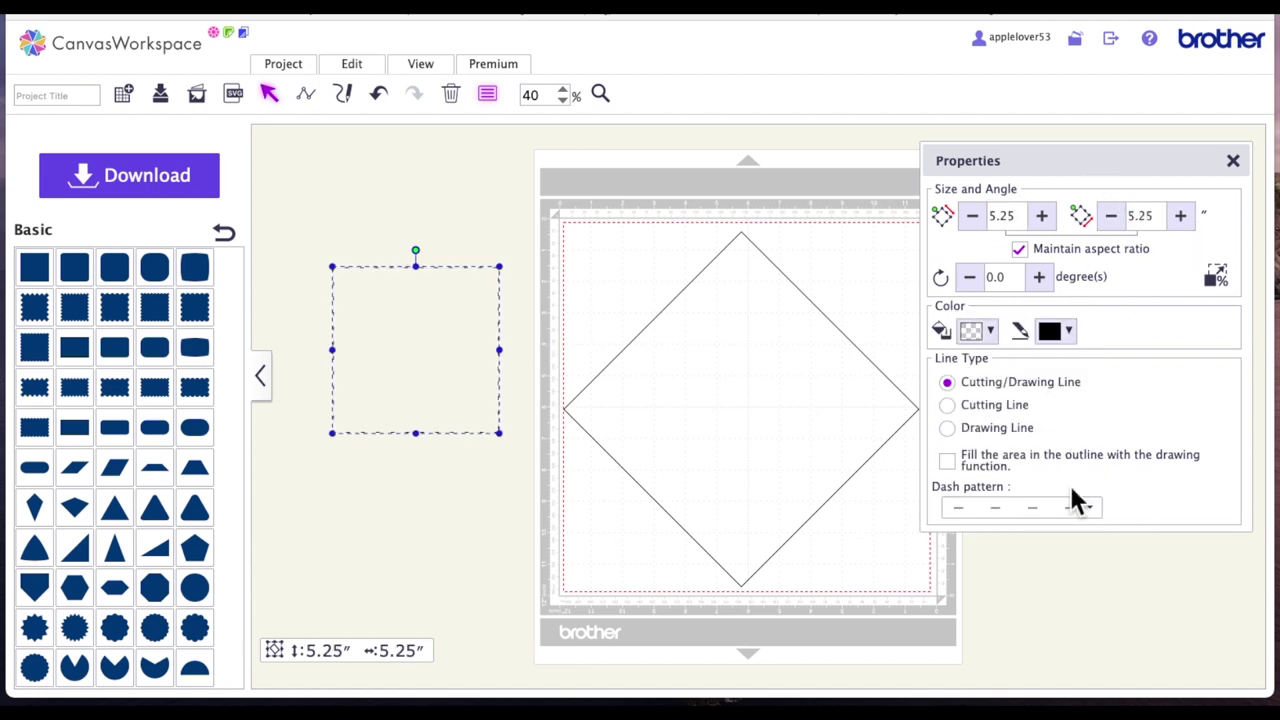
pyautogui.click(1236, 162)
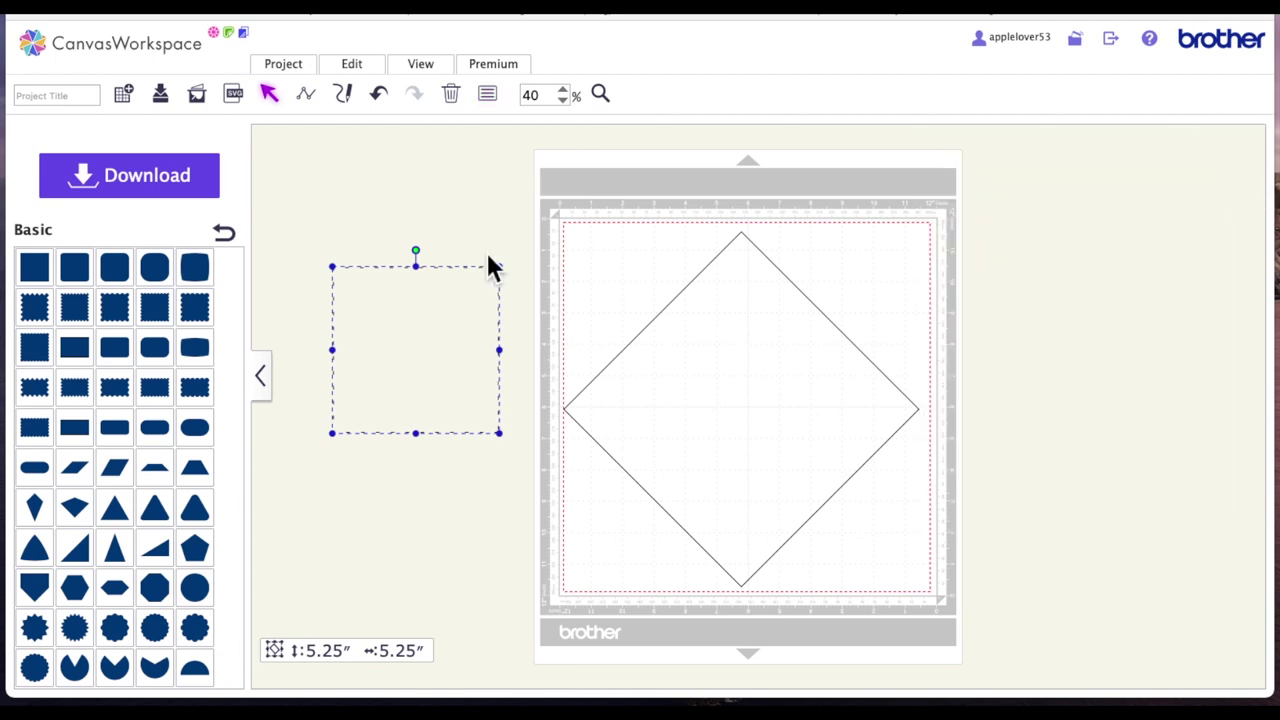
pyautogui.moveTo(434, 306); pyautogui.dragTo(744, 364)
# - Align the centers of the dashed square and the rotated square horizontally and vertically and group the two shapes
pyautogui.moveTo(517, 241); pyautogui.dragTo(940, 604)
pyautogui.click(380, 70)
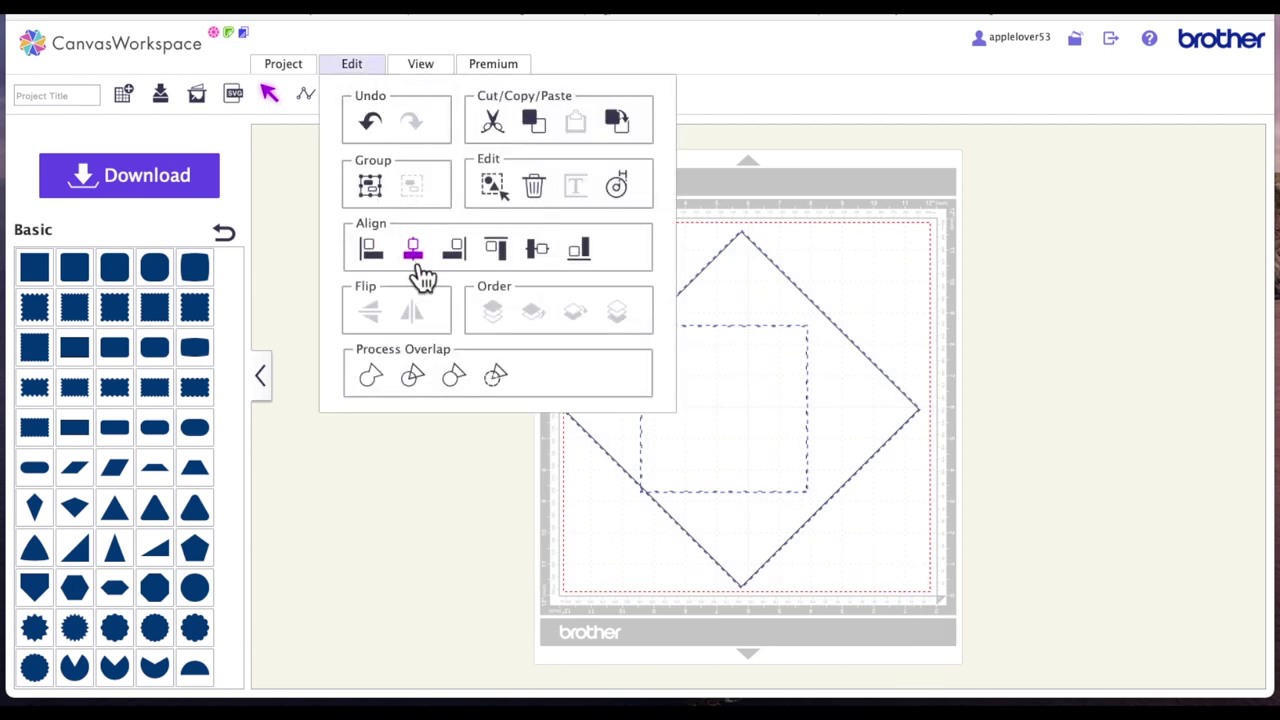
pyautogui.click(426, 258)
pyautogui.click(378, 70)
pyautogui.click(542, 252)
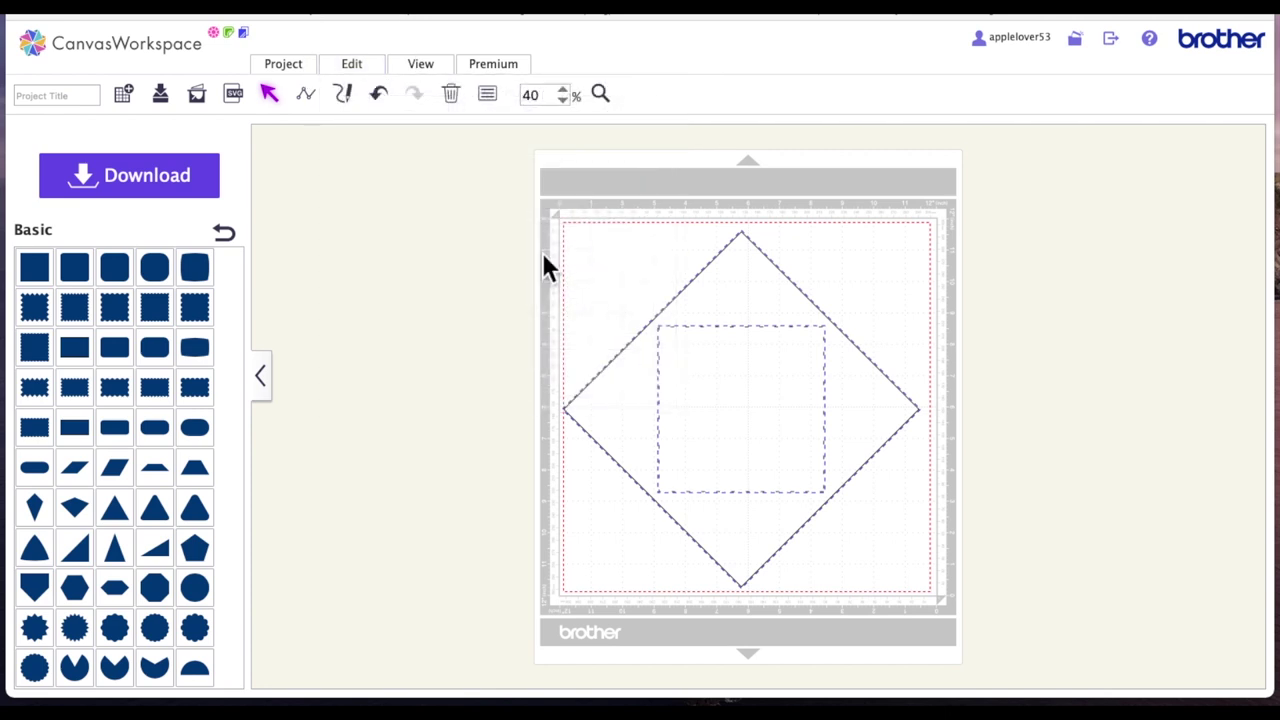
pyautogui.rightClick(746, 398)
pyautogui.click(827, 388)
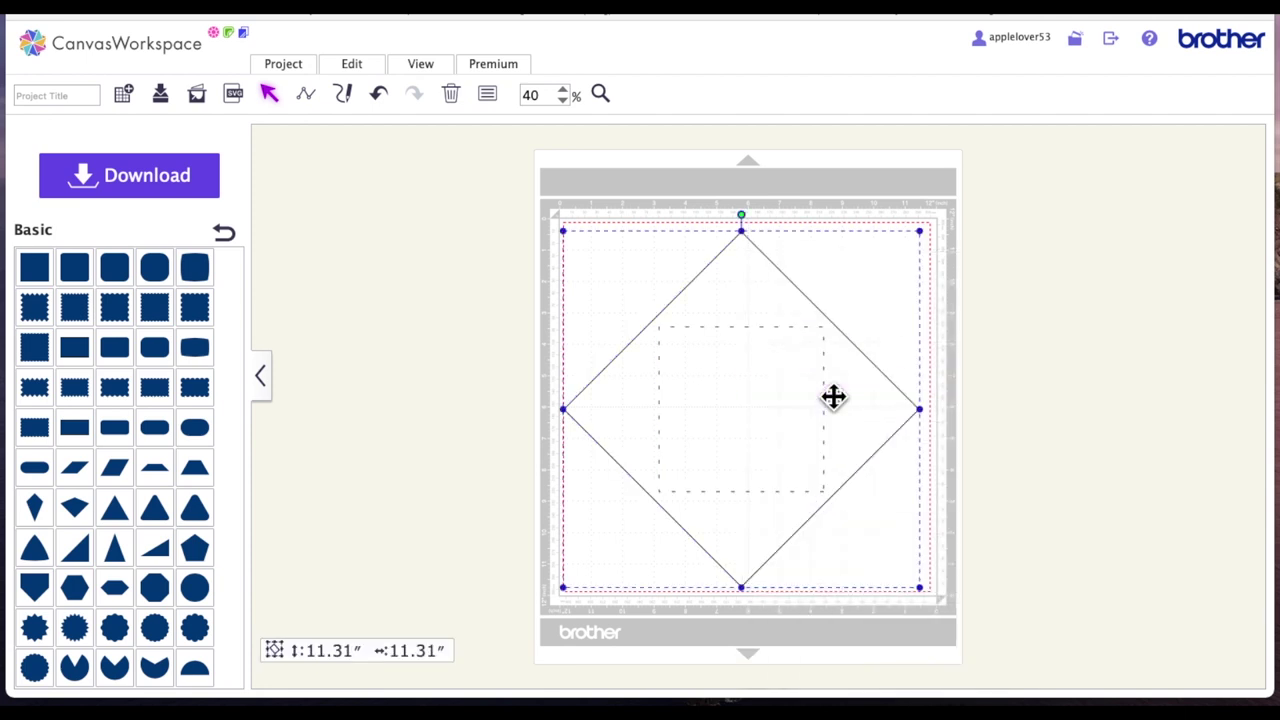
# - Rotate the grouped envelope by 45 degrees so that its solid outline sits square to the mat
pyautogui.click(1001, 372)
pyautogui.click(770, 420)
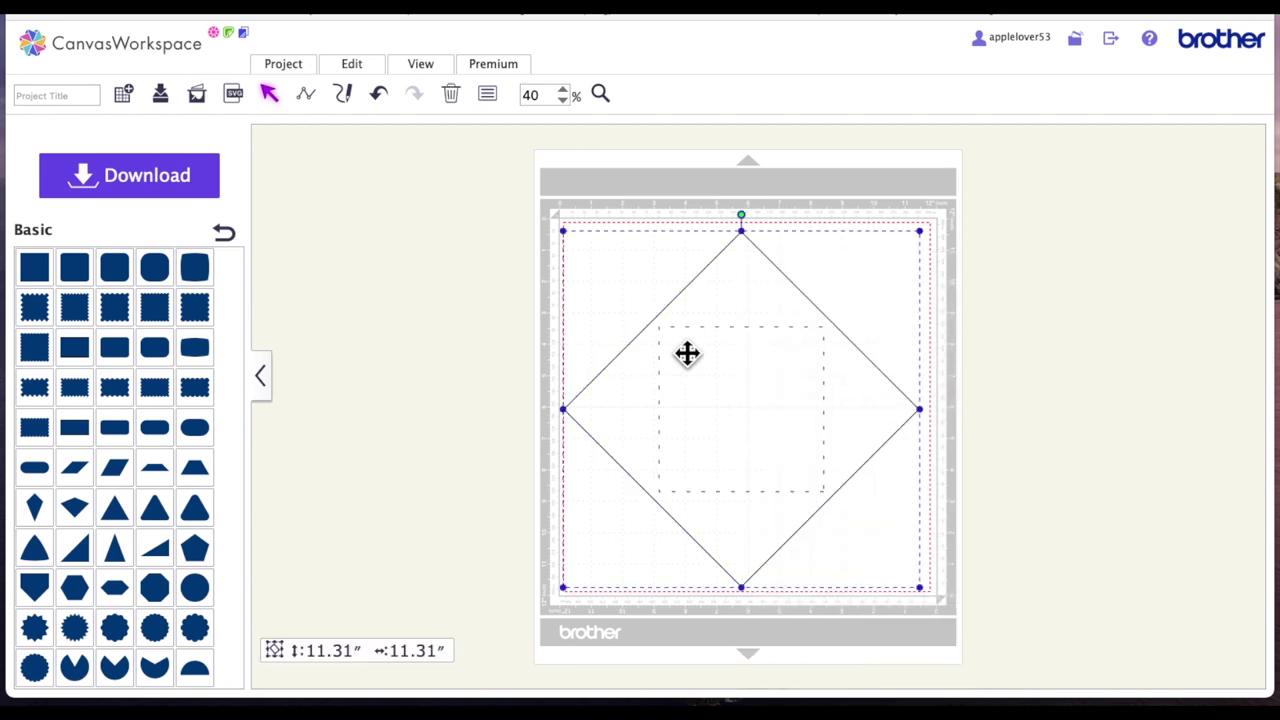
pyautogui.click(631, 270)
pyautogui.click(689, 357)
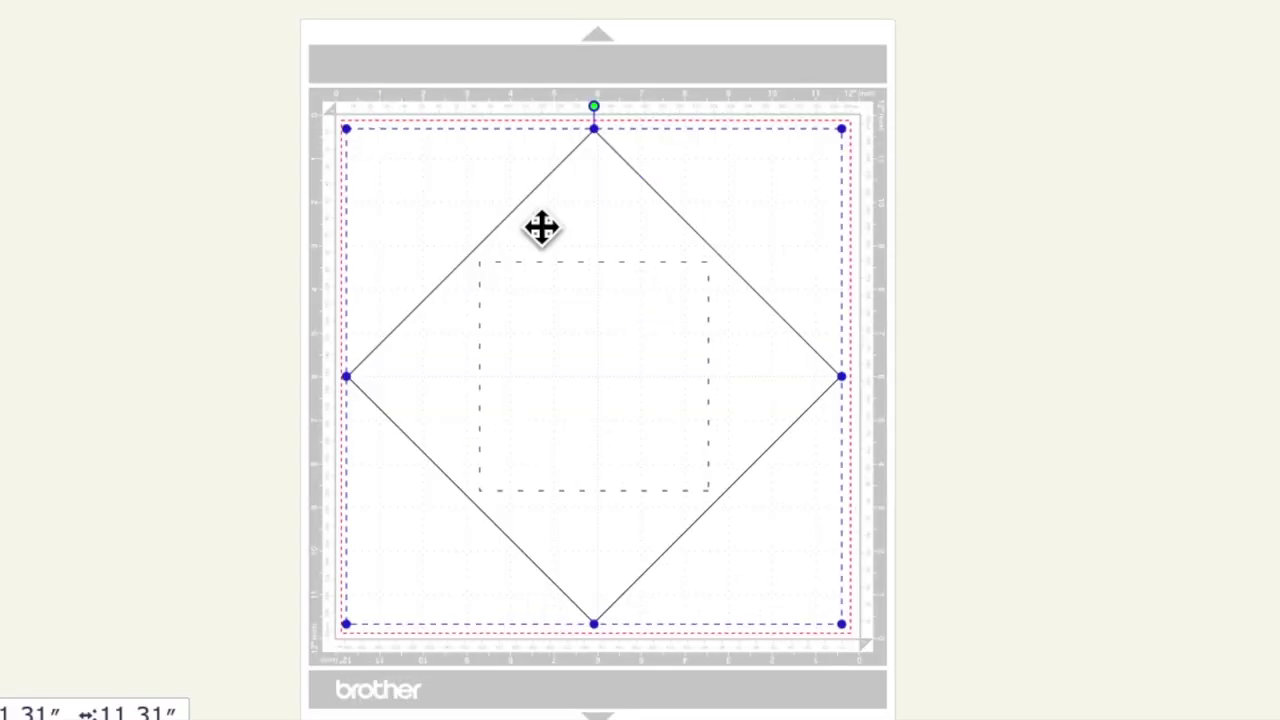
pyautogui.click(487, 93)
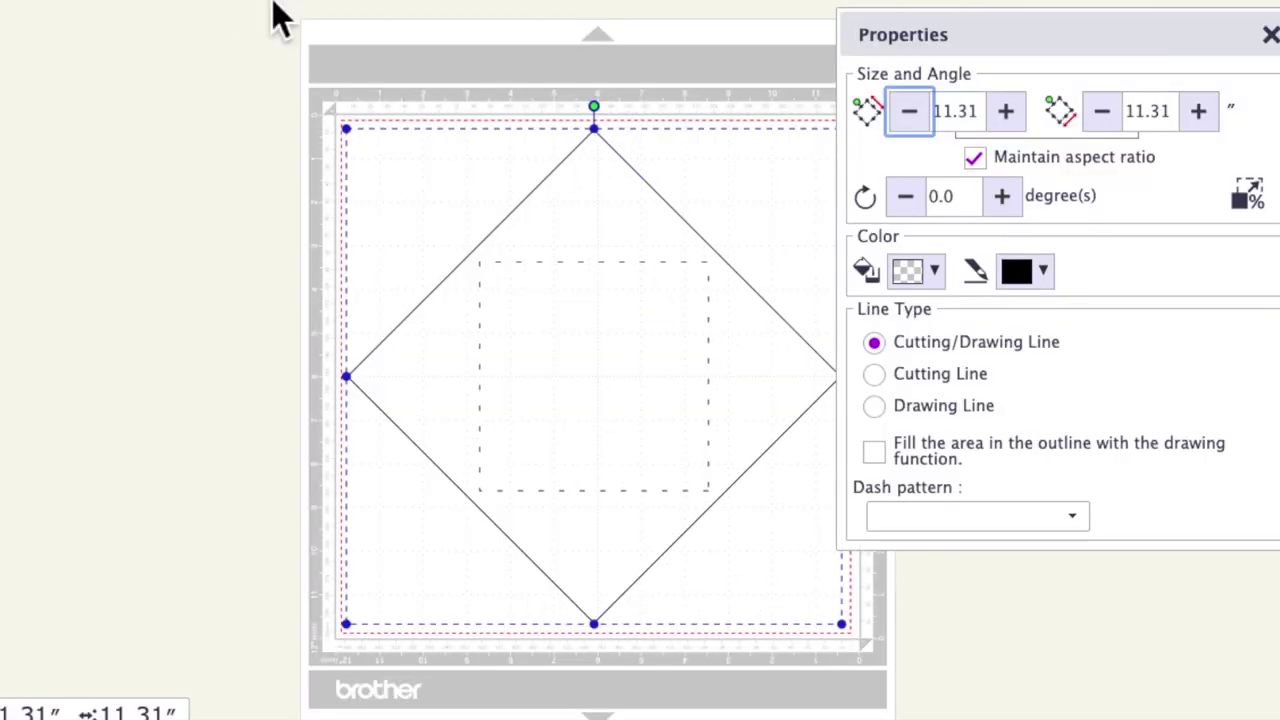
pyautogui.click(1000, 278)
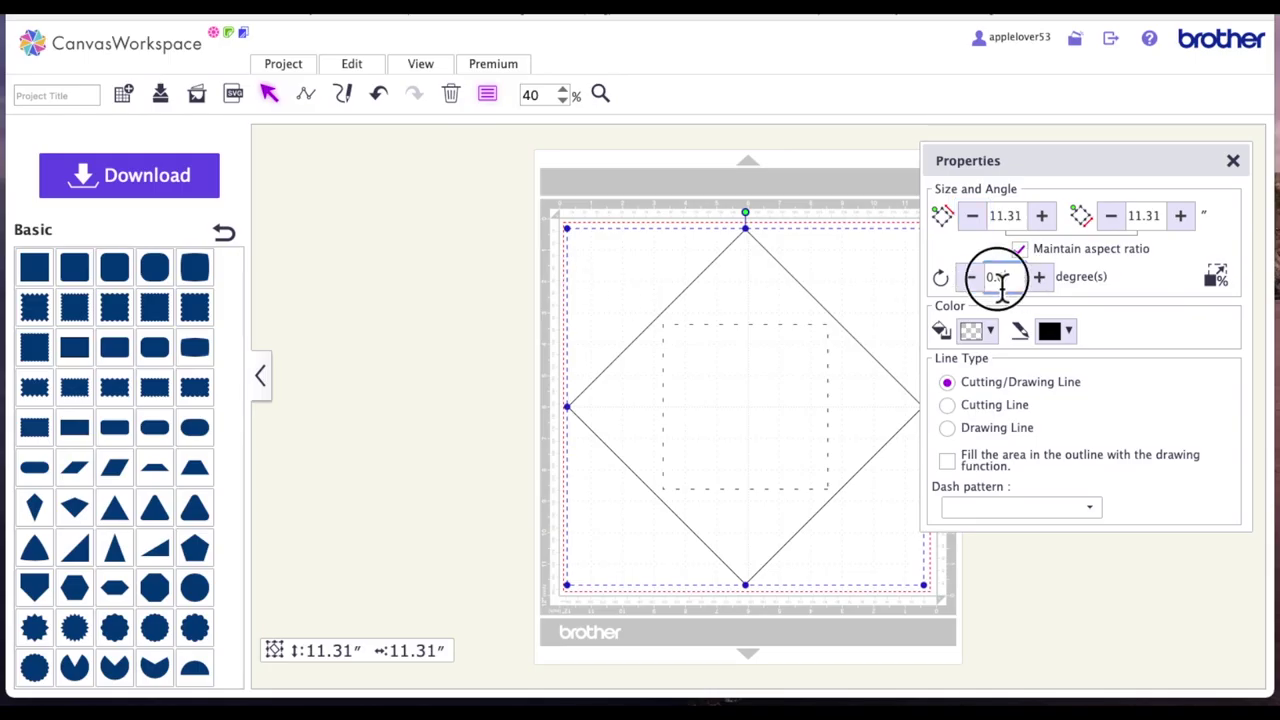
pyautogui.write('45')
pyautogui.press('Return')
pyautogui.click(1233, 160)
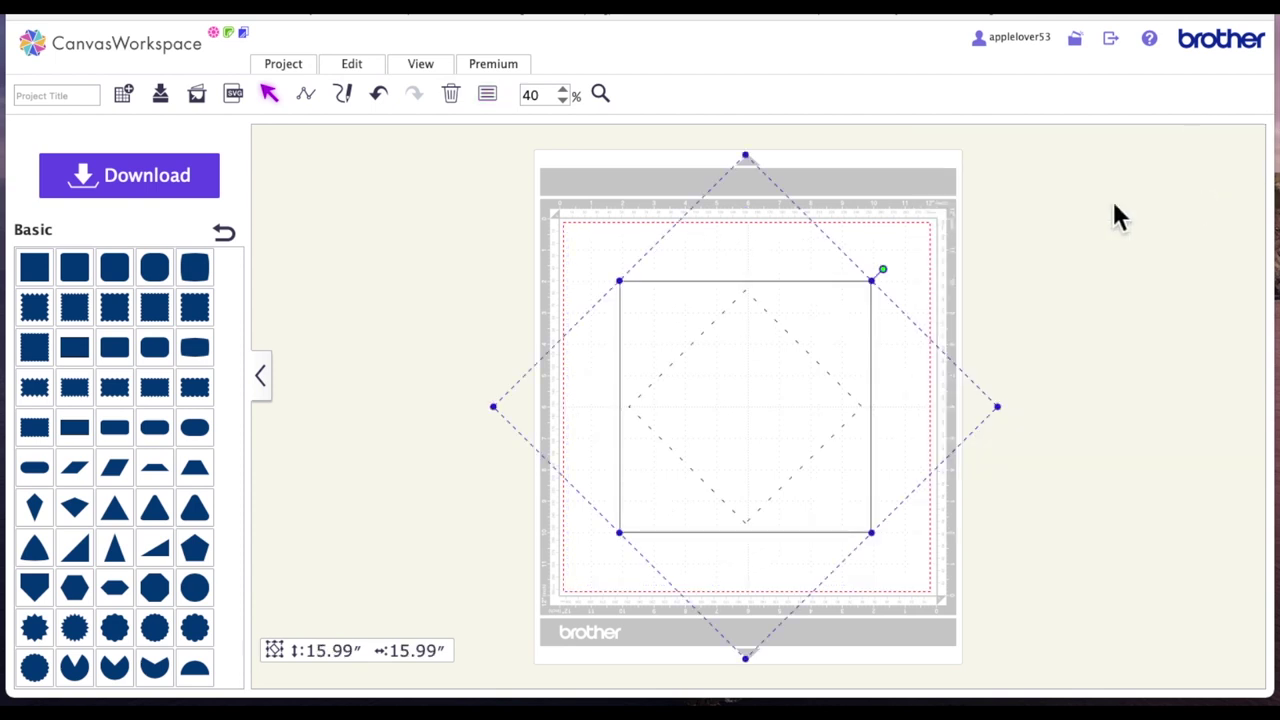
# - Move the rotated envelope group into the cutting area's upper-left corner and back to about the middle of the mat
pyautogui.click(436, 282)
pyautogui.moveTo(720, 366); pyautogui.dragTo(671, 315)
pyautogui.click(335, 392)
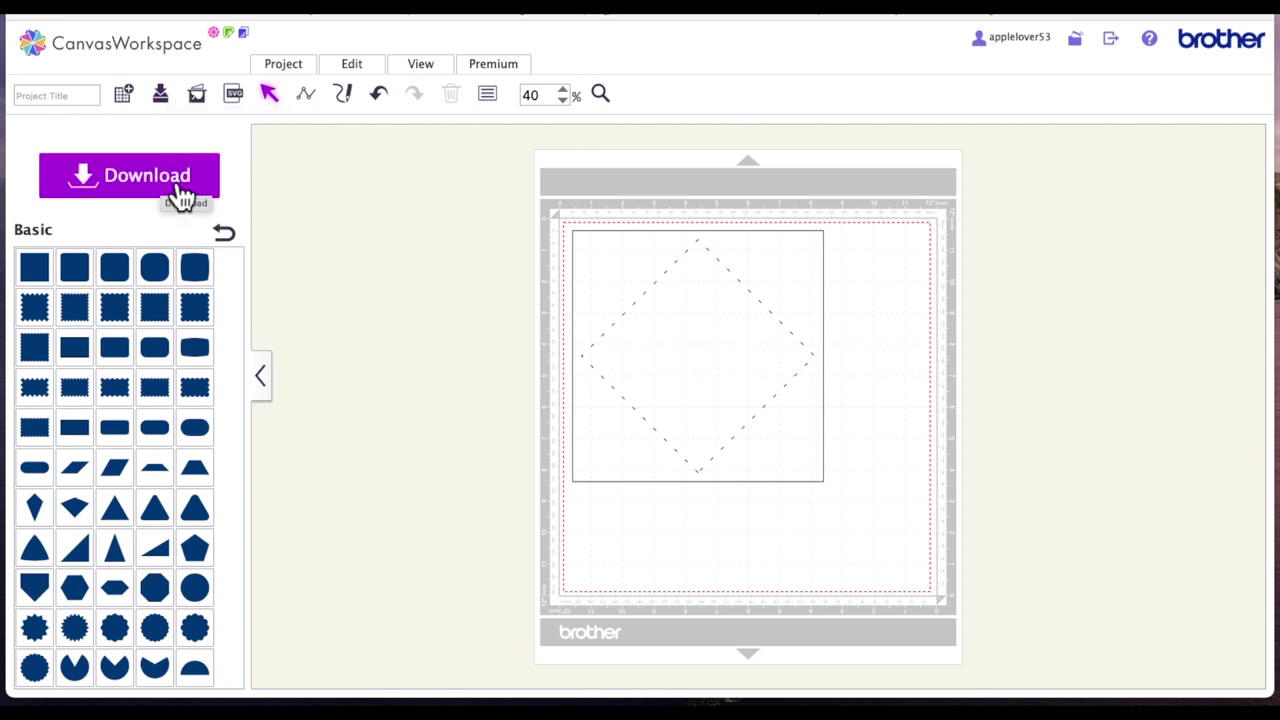
pyautogui.moveTo(723, 311); pyautogui.dragTo(777, 357)
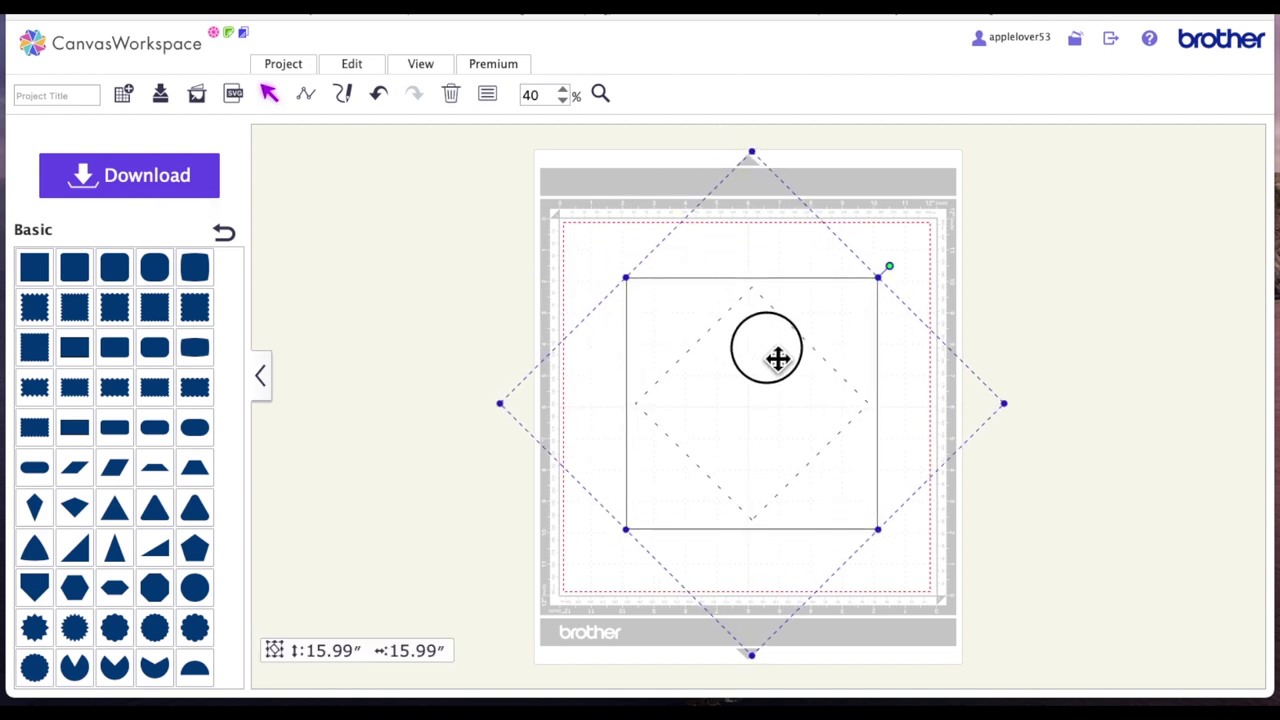
pyautogui.click(459, 328)
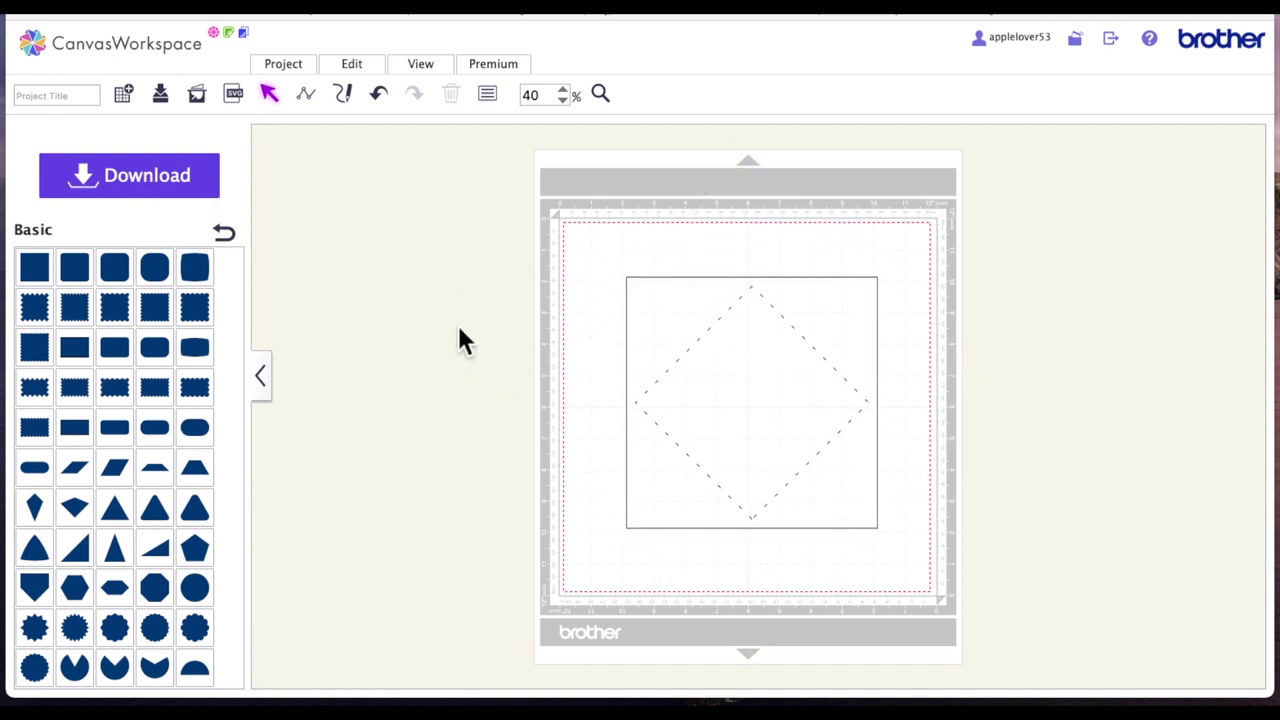